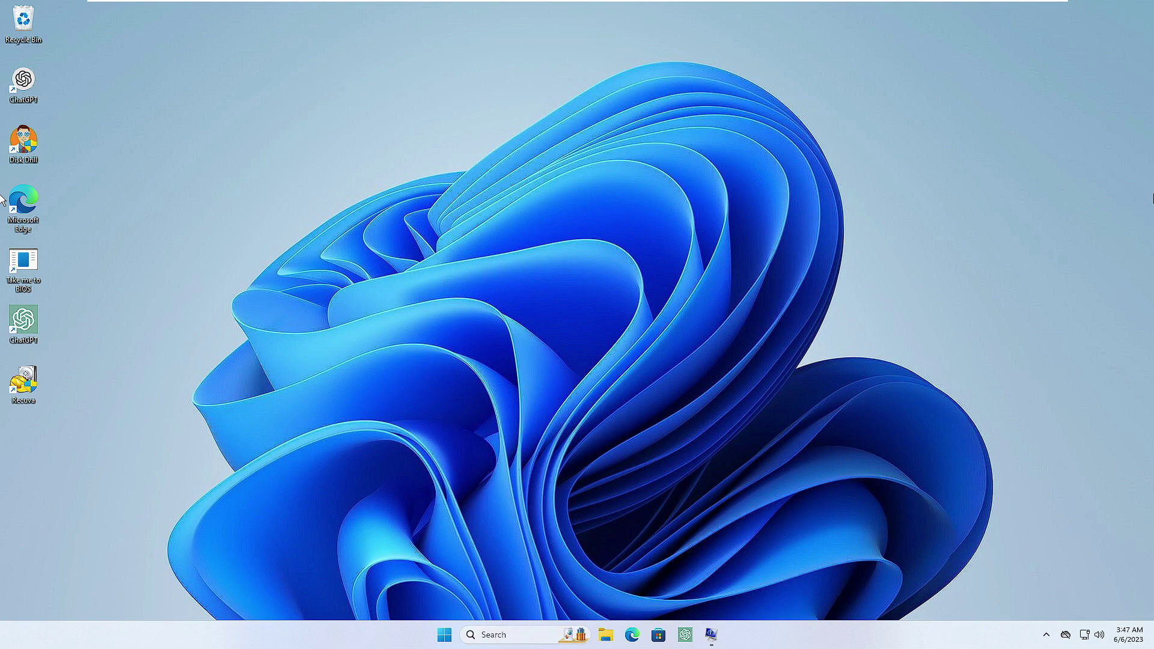
Close the Settings window, then briefly open and close Device Manager
click(513, 635)
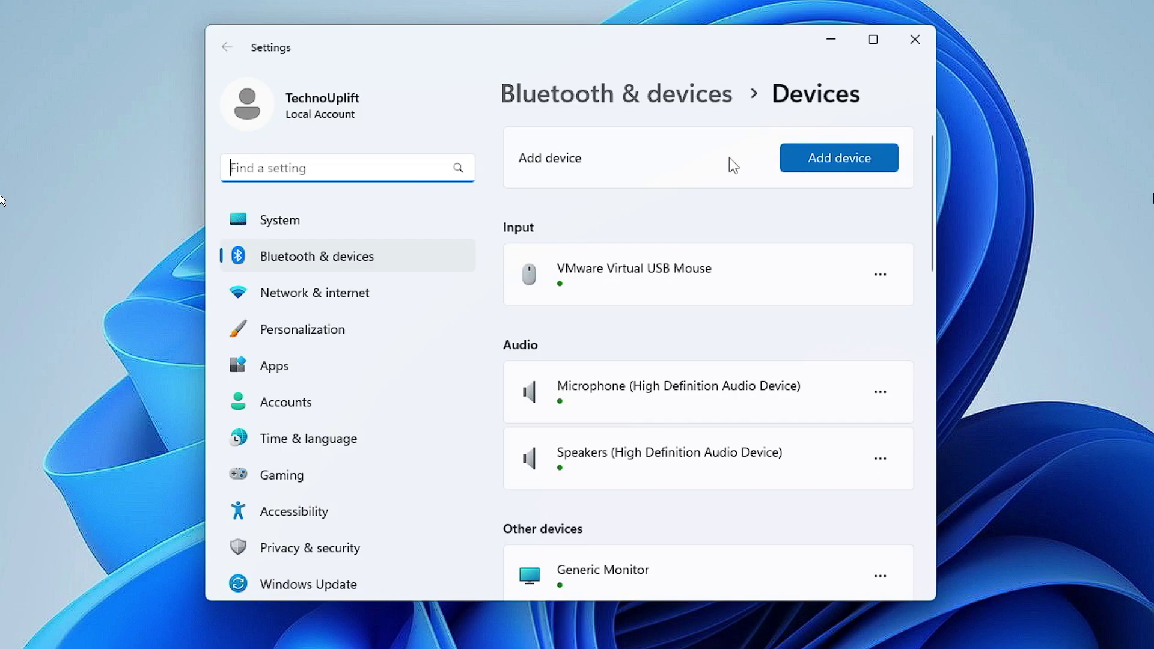
click(915, 39)
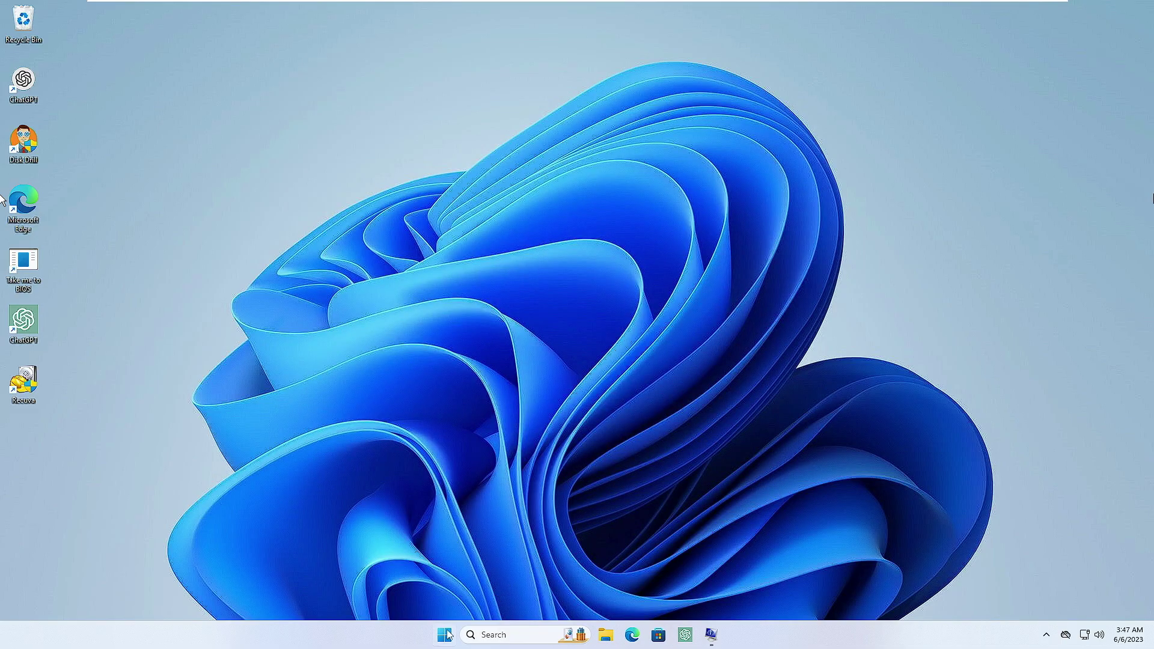
right_click(446, 635)
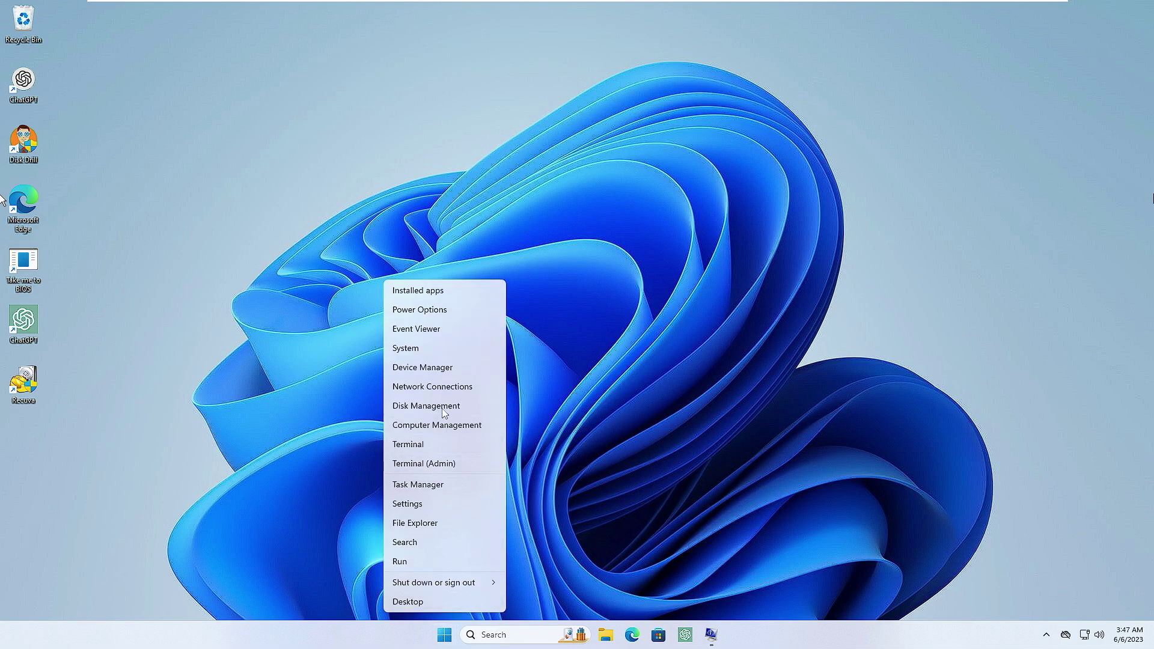
click(429, 369)
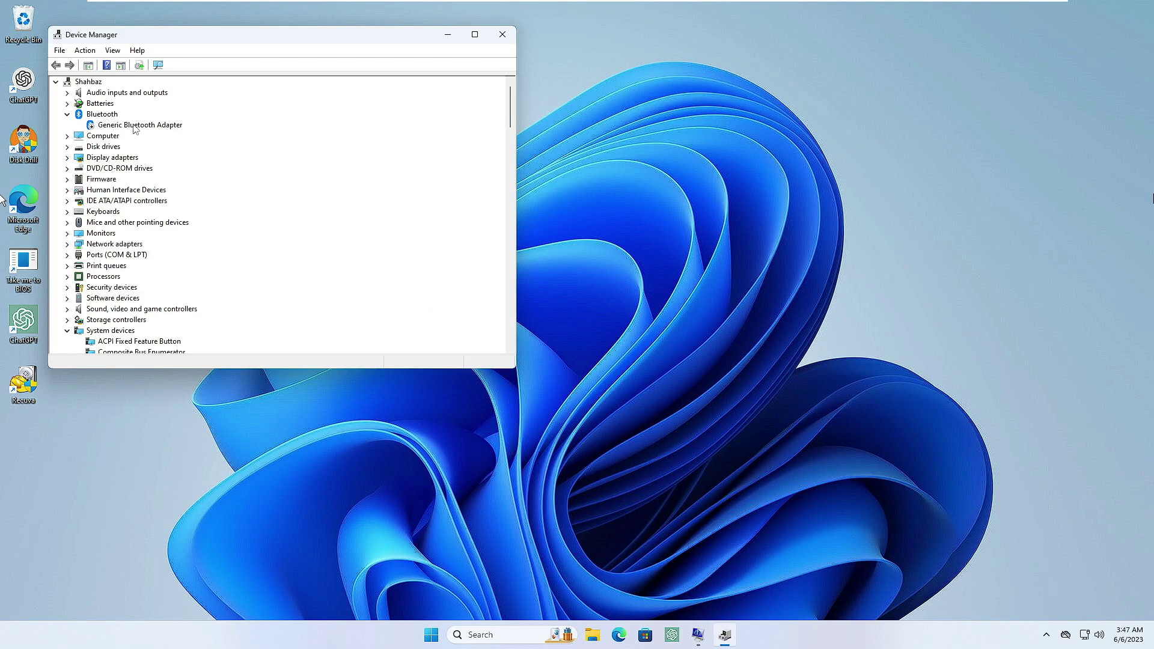
click(502, 35)
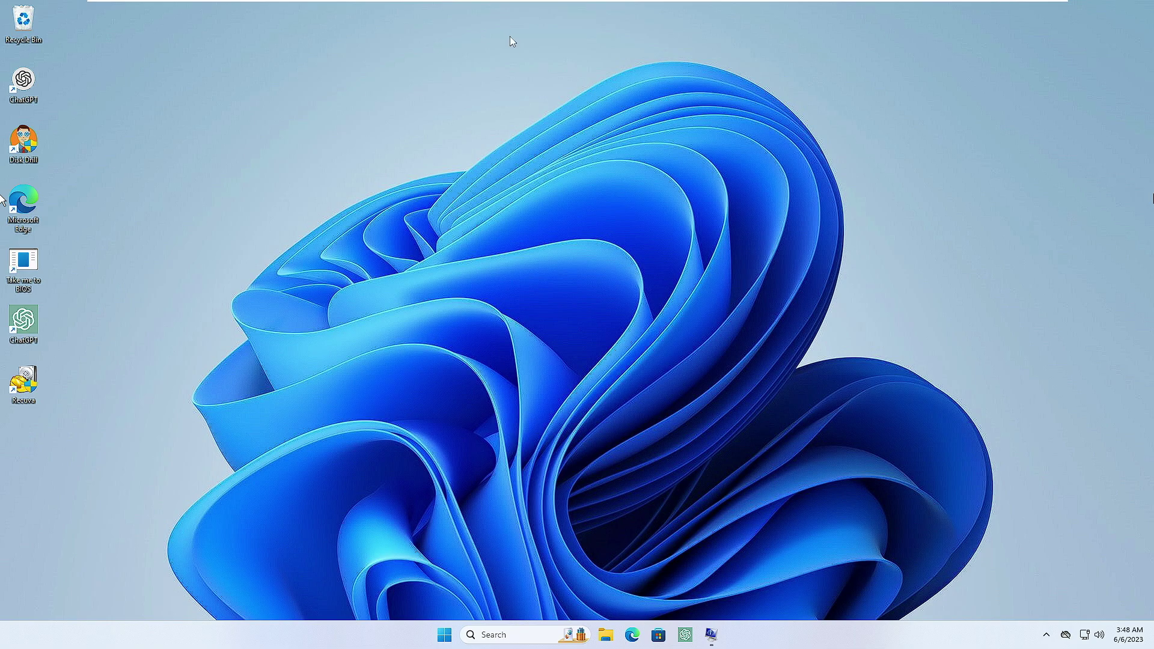
Search 'trouble' and open the Other troubleshooters list in Troubleshoot settings
click(499, 635)
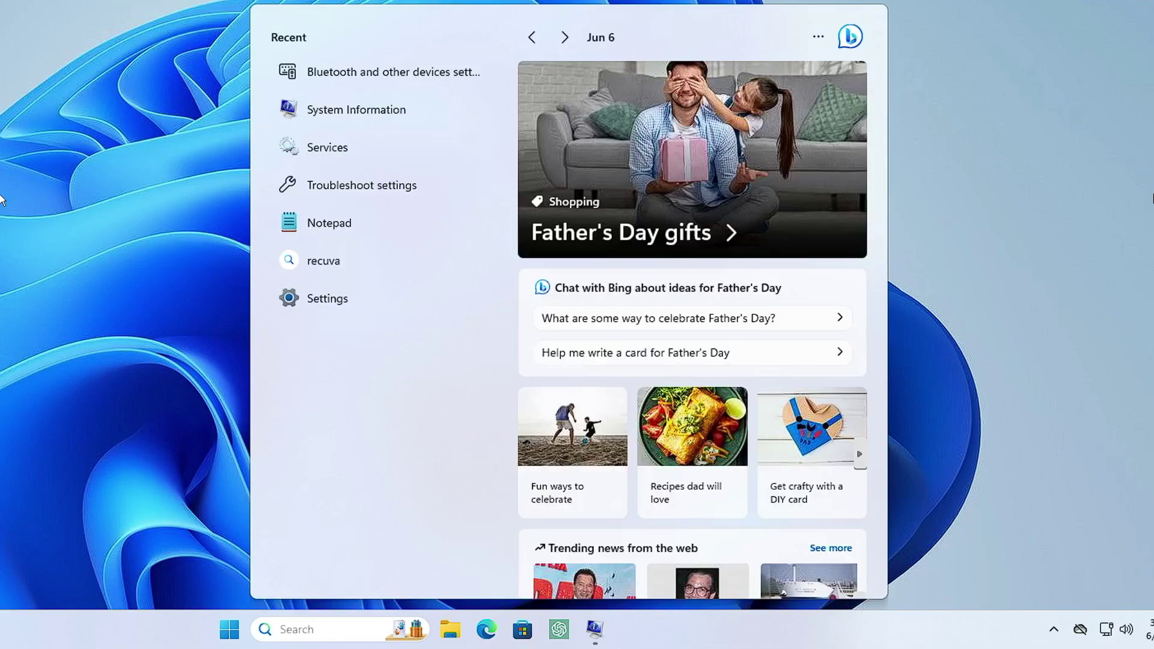
text(trouble)
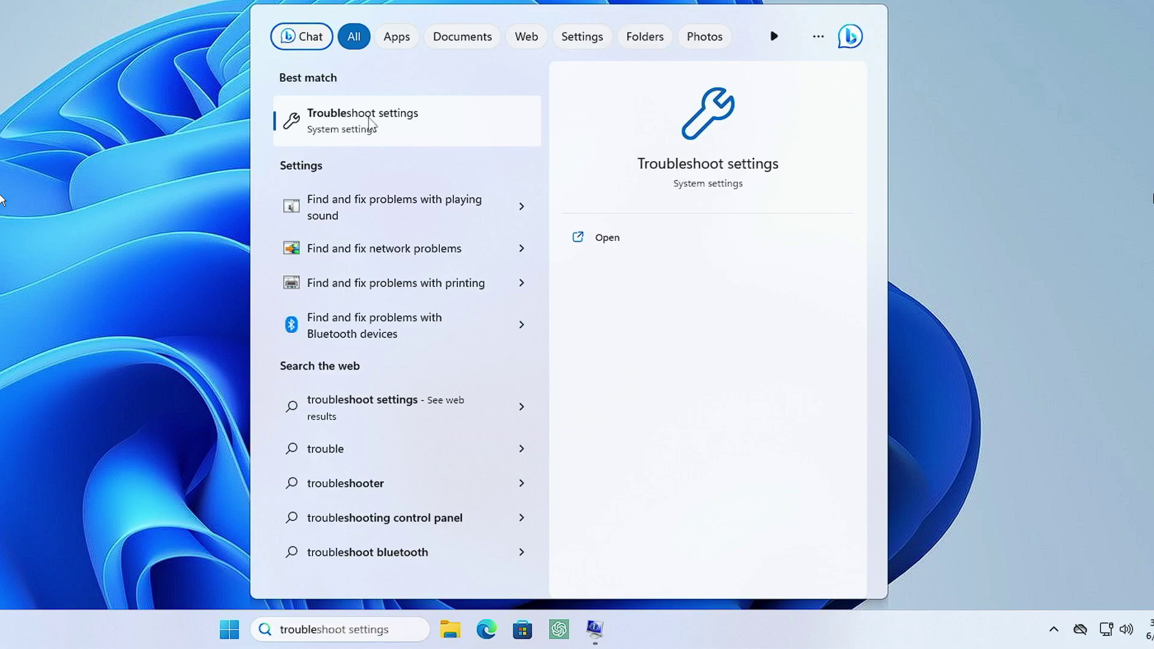
click(369, 118)
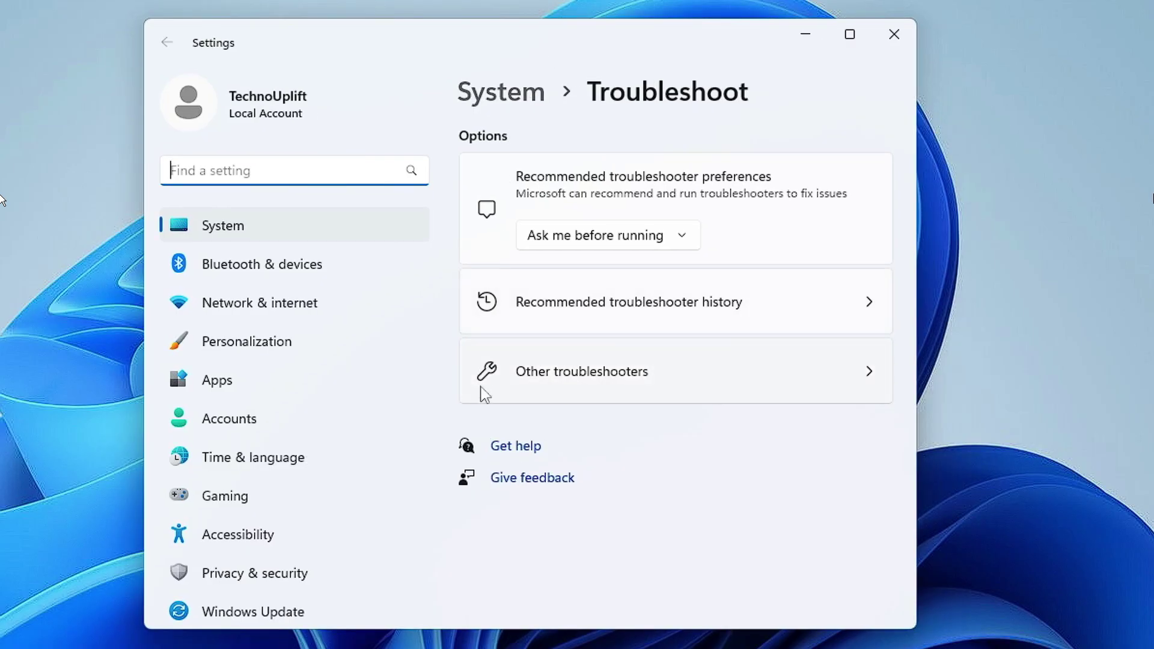
click(578, 381)
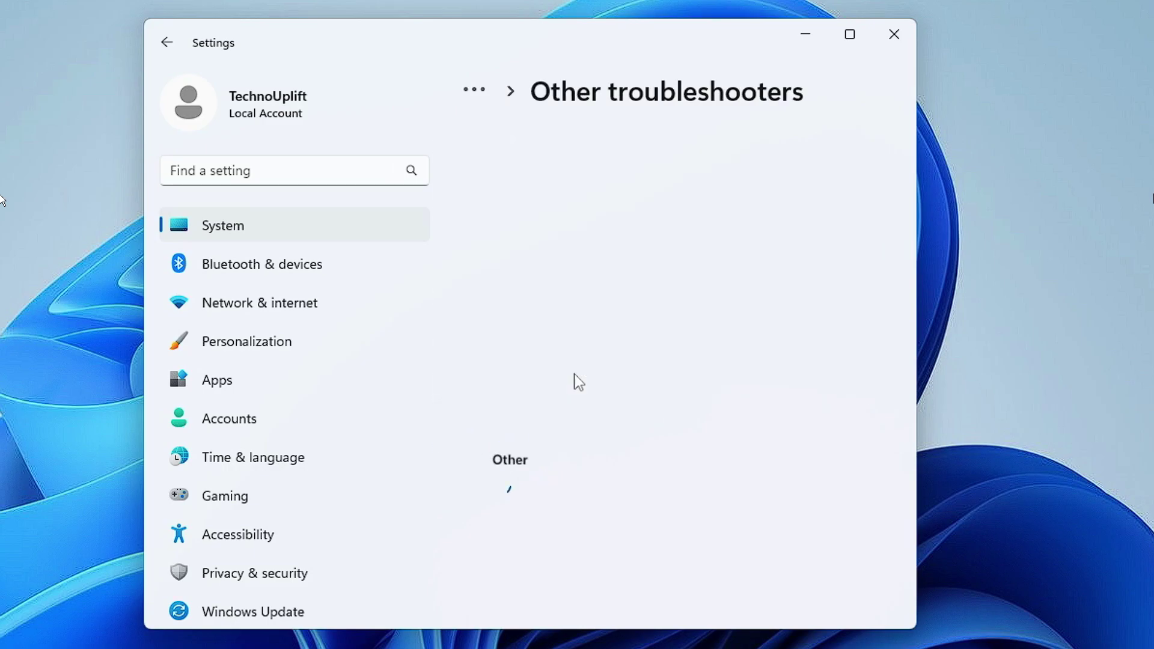
scroll(574, 374, down, 3)
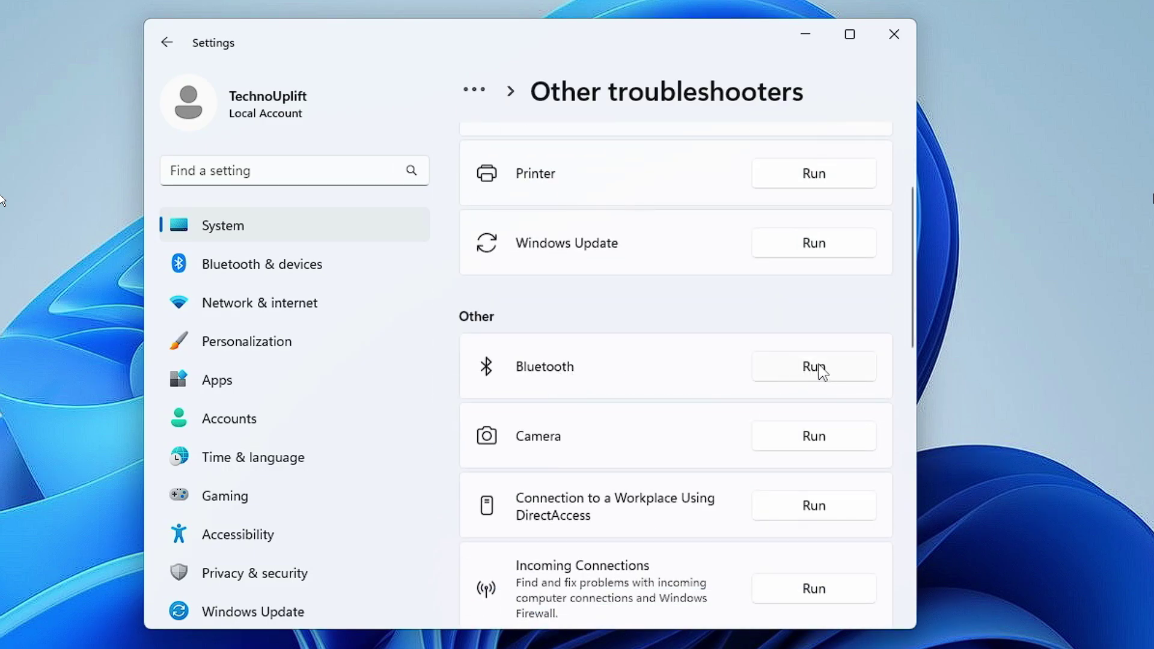
Run the Bluetooth troubleshooter and apply its fix turning on the Bluetooth adapter
click(812, 372)
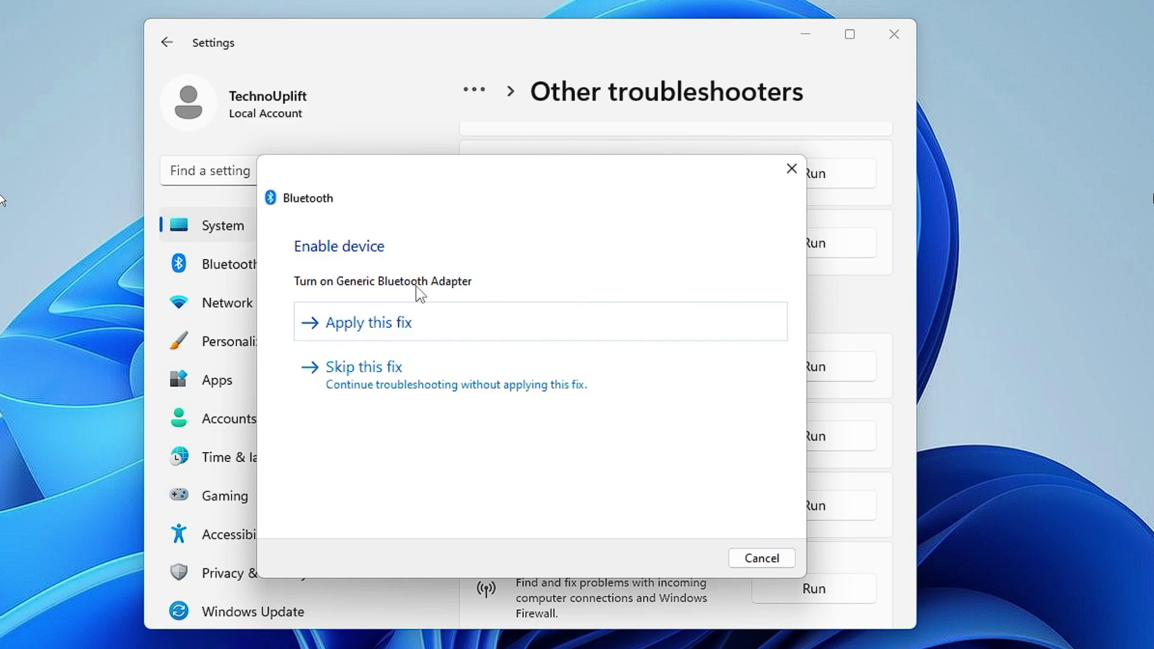
click(383, 326)
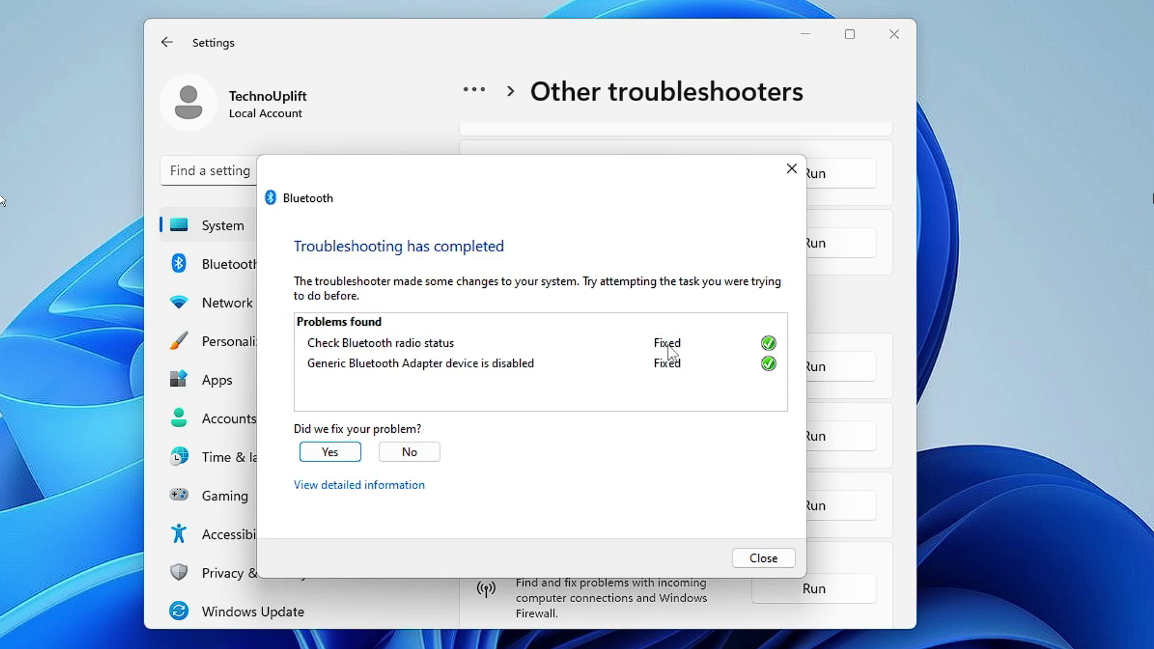
click(765, 559)
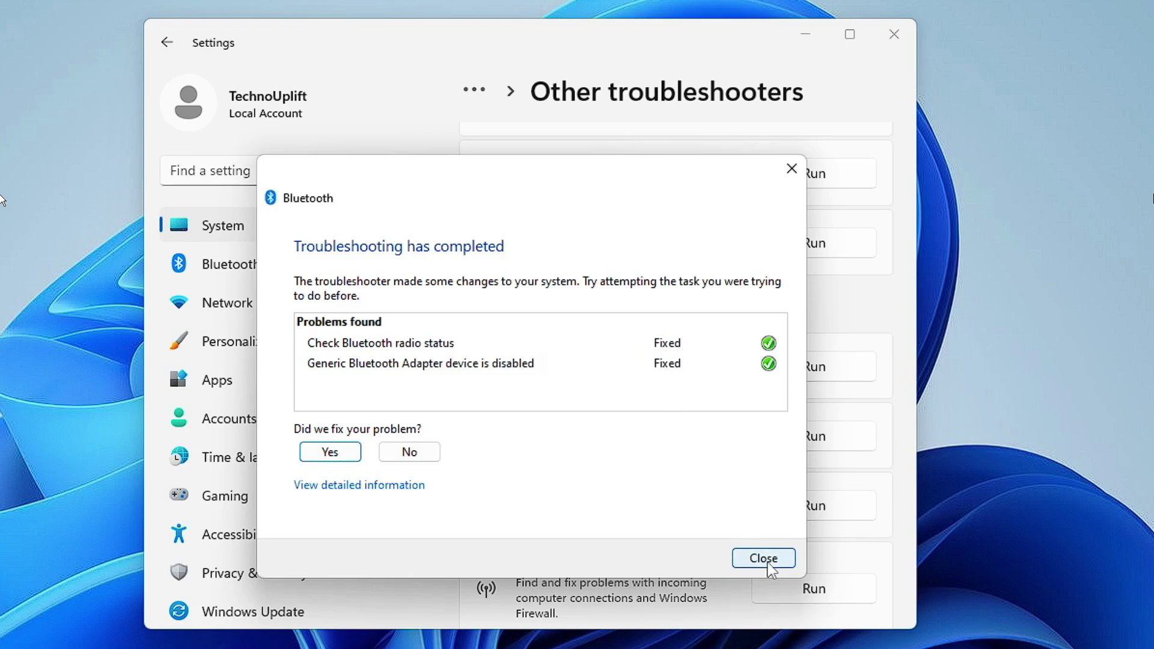
scroll(756, 448, up, 1)
scroll(746, 421, up, 2)
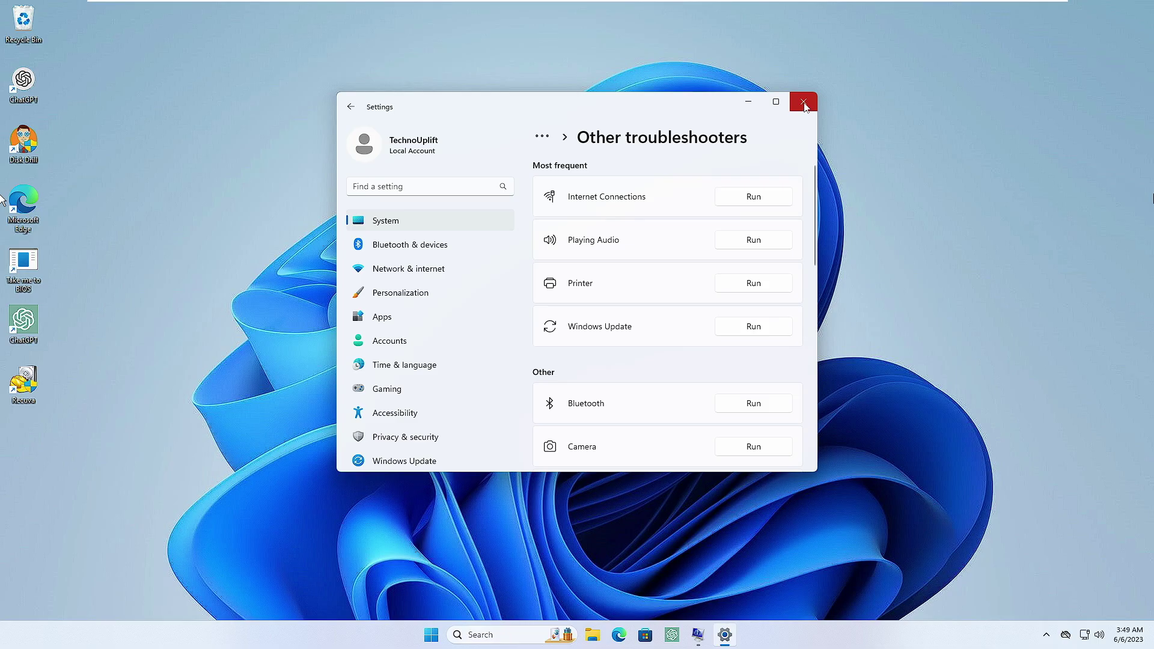
click(894, 34)
click(499, 635)
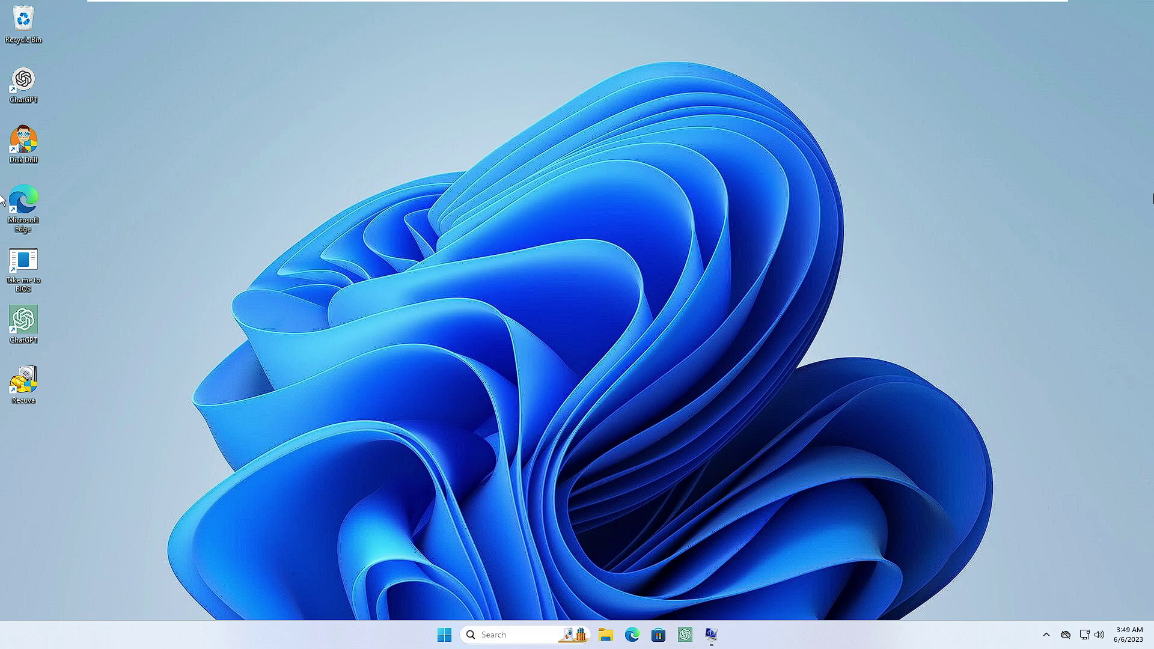
text(blu)
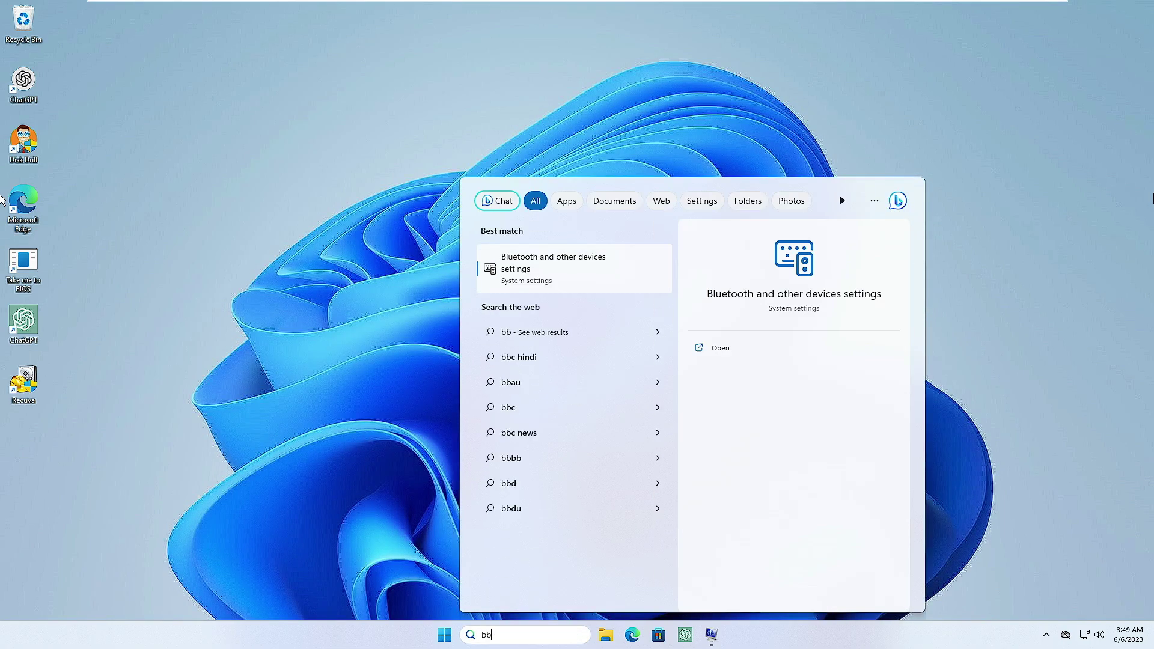
key(Return)
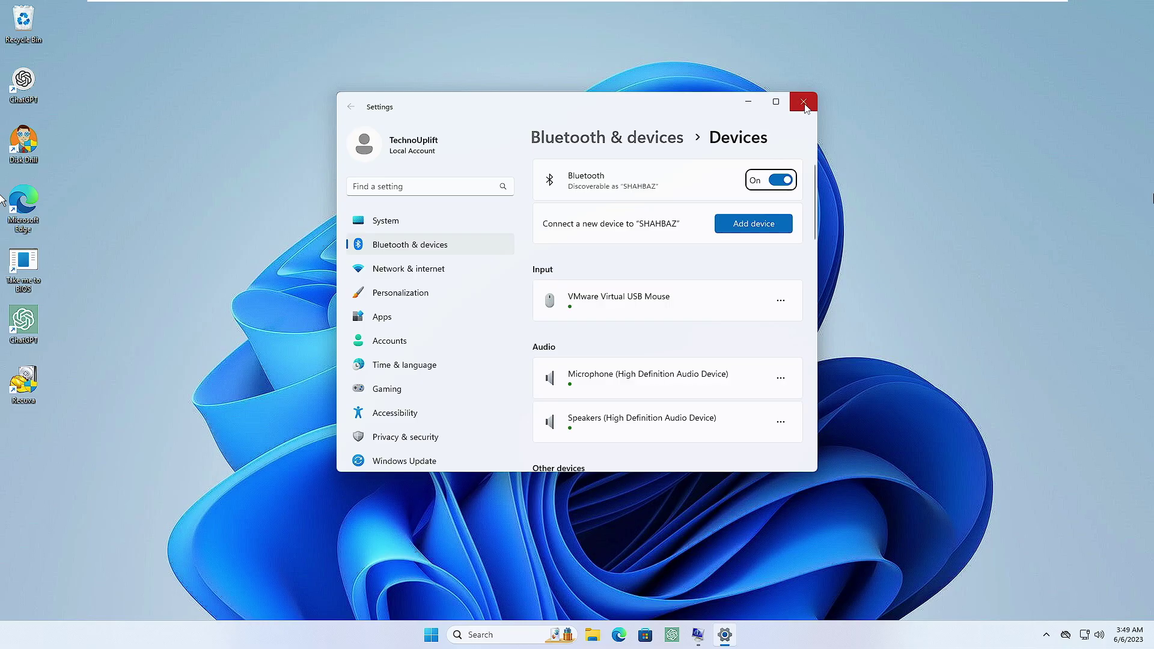
click(805, 102)
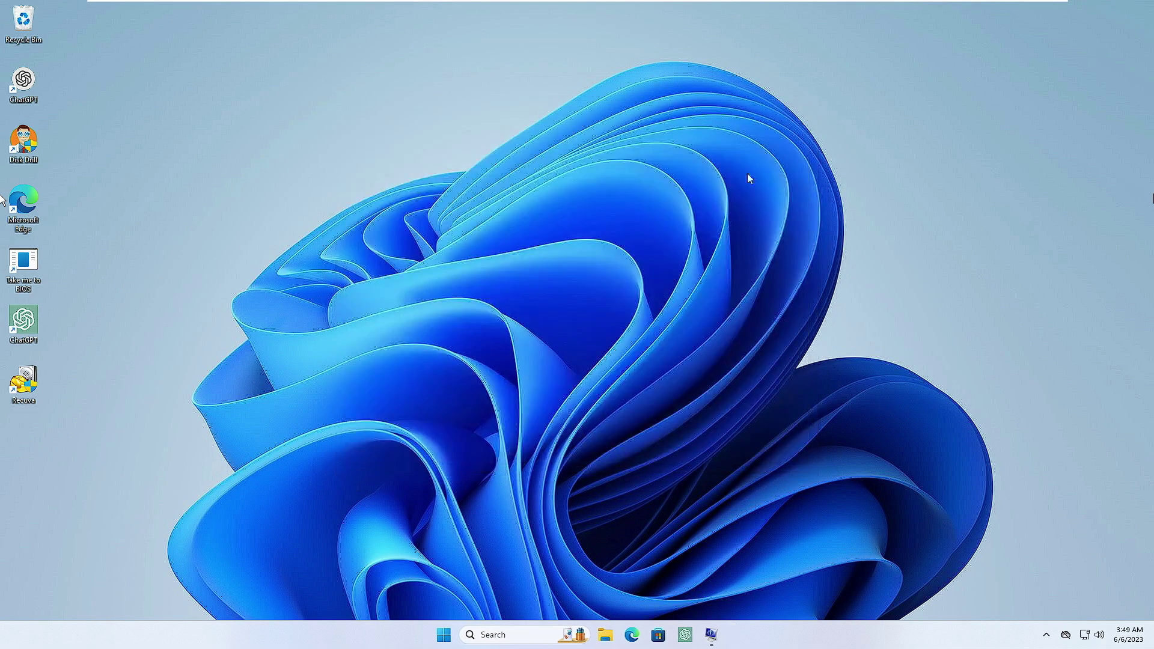
Search 'services' and launch the Services app, nudging its window right
key(super+s)
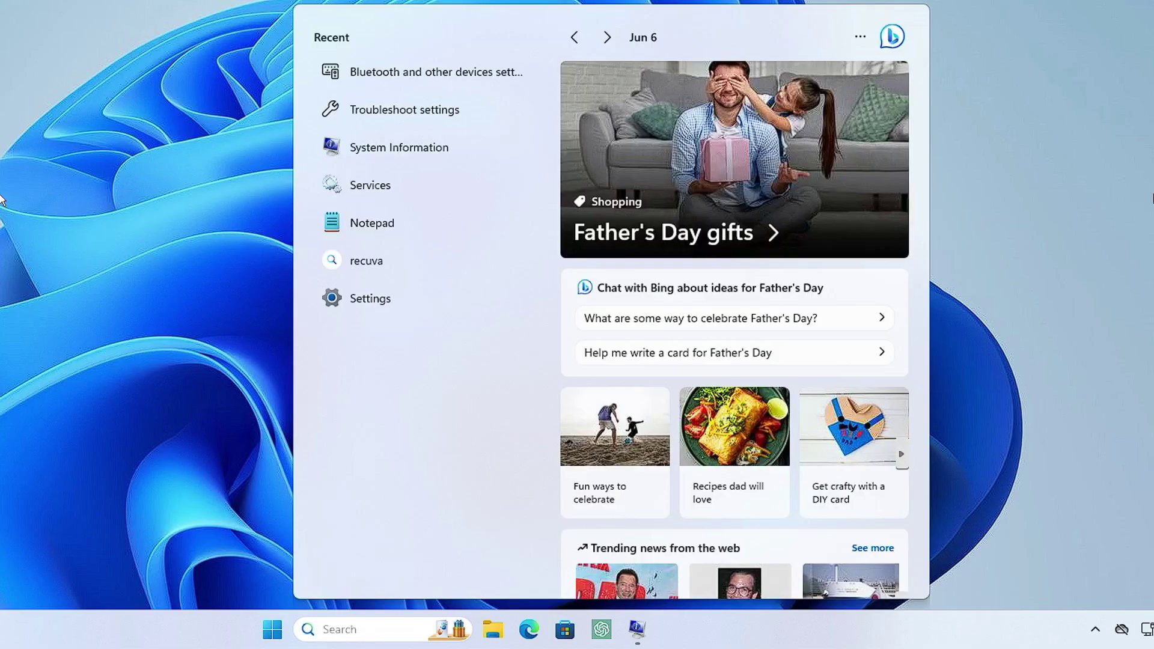
text(services)
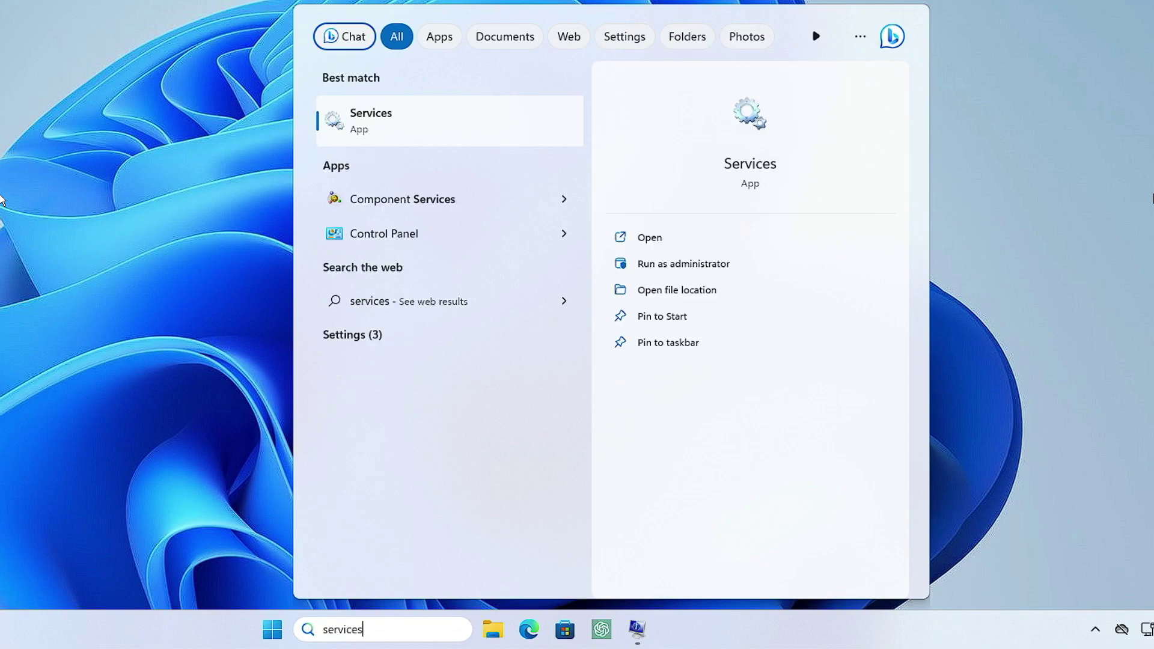
click(384, 127)
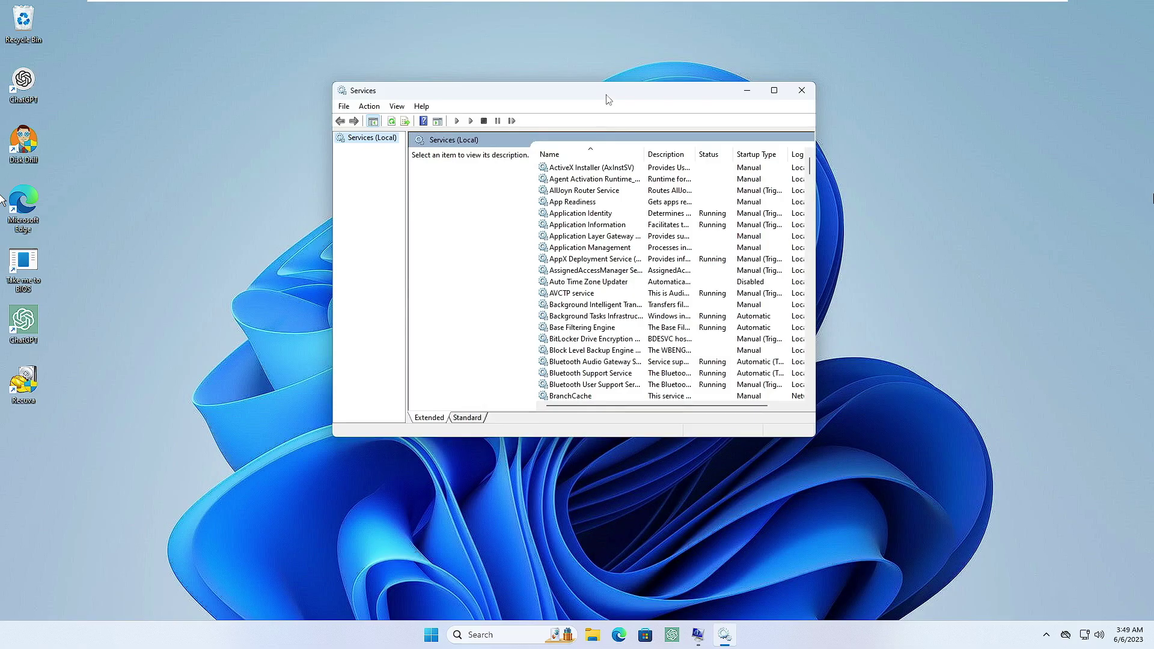
drag(609, 102, 622, 98)
Browse down the services list to select Bluetooth Audio Gateway Service
click(598, 220)
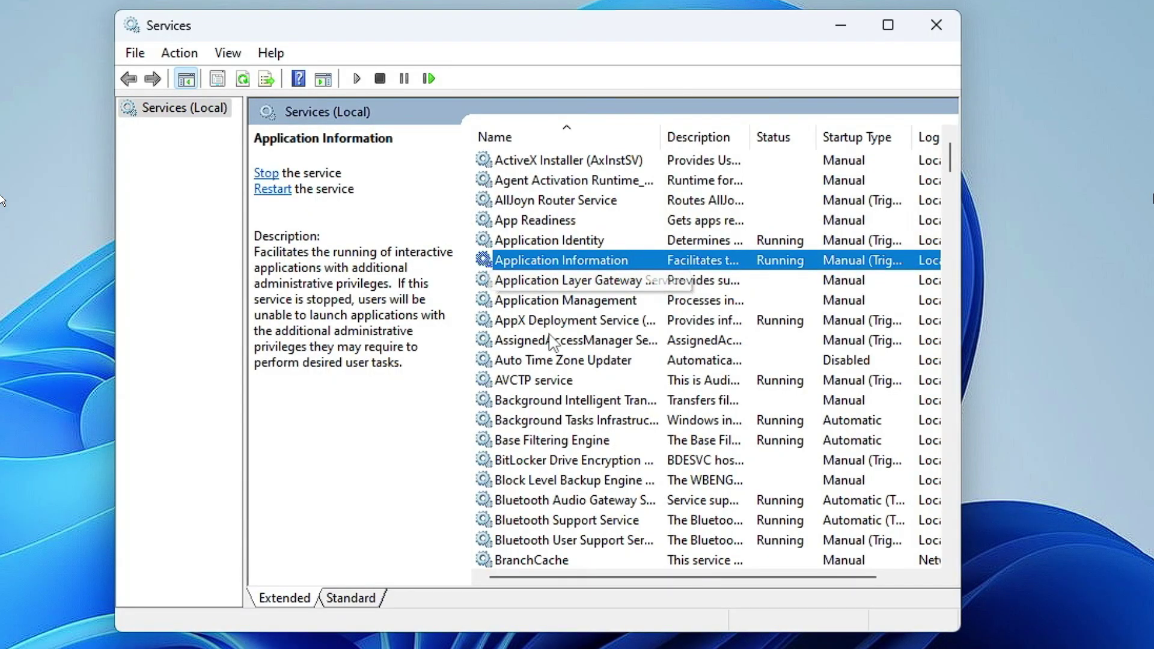
click(578, 217)
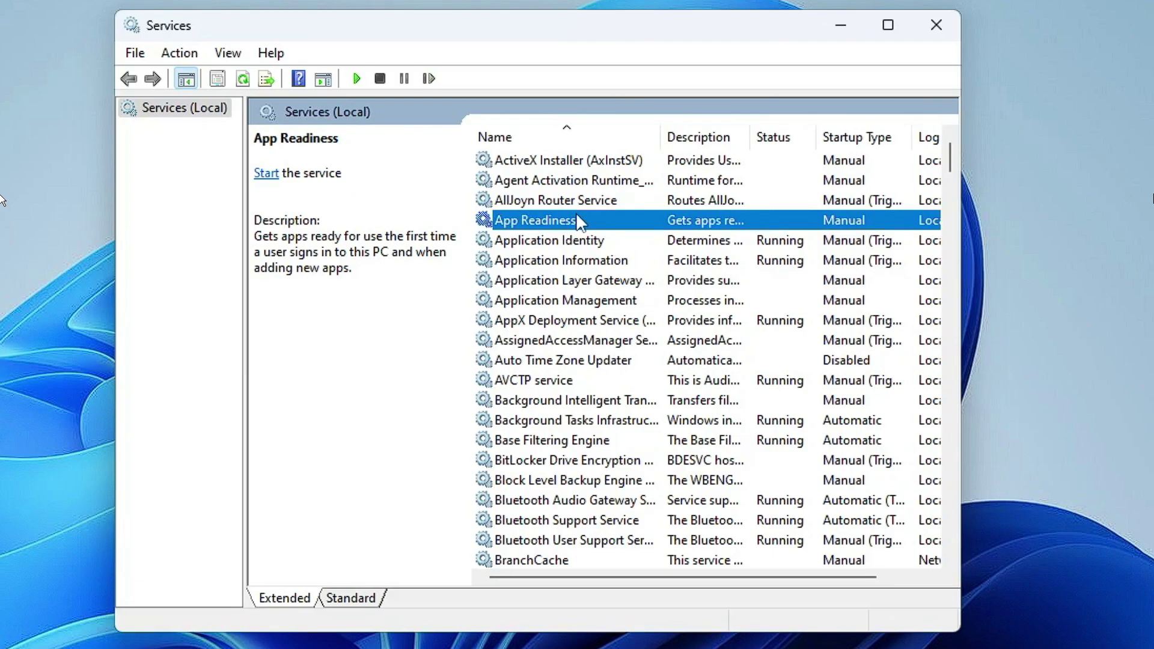
key(b)
scroll(549, 301, down, 1)
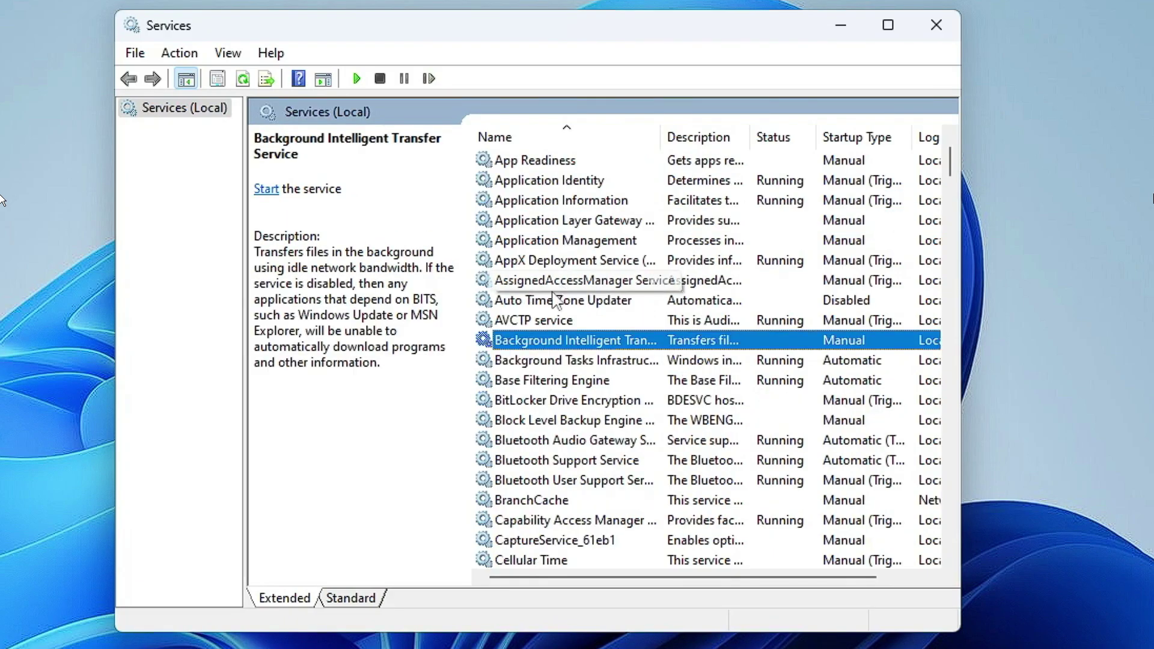
click(546, 365)
scroll(546, 374, down, 1)
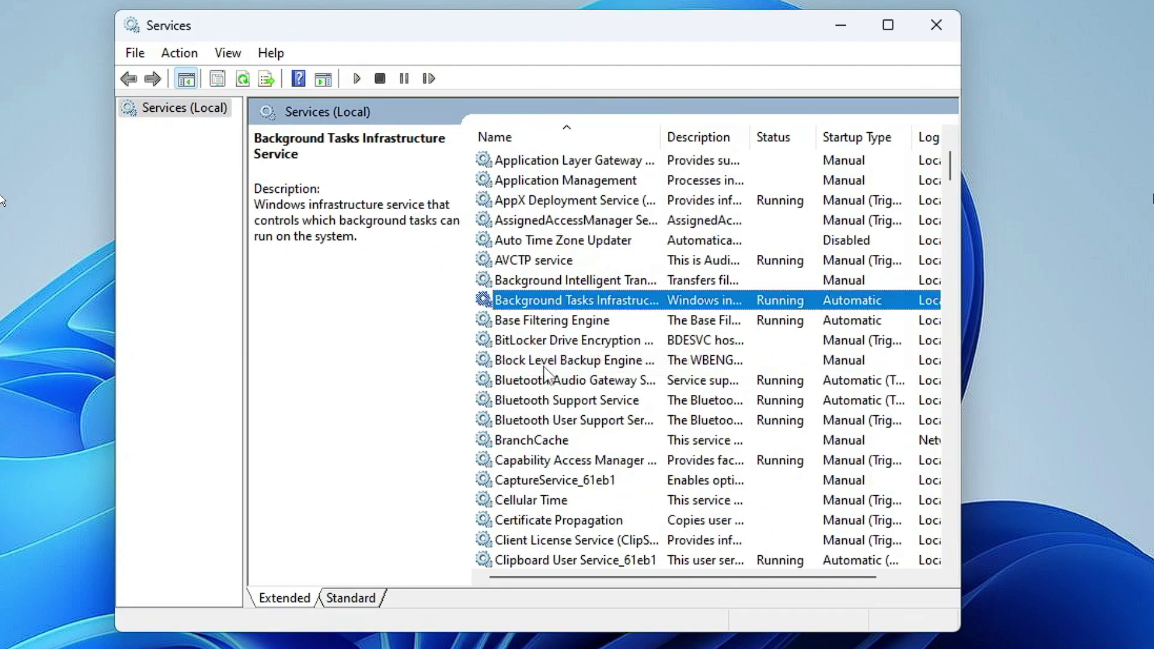
click(537, 382)
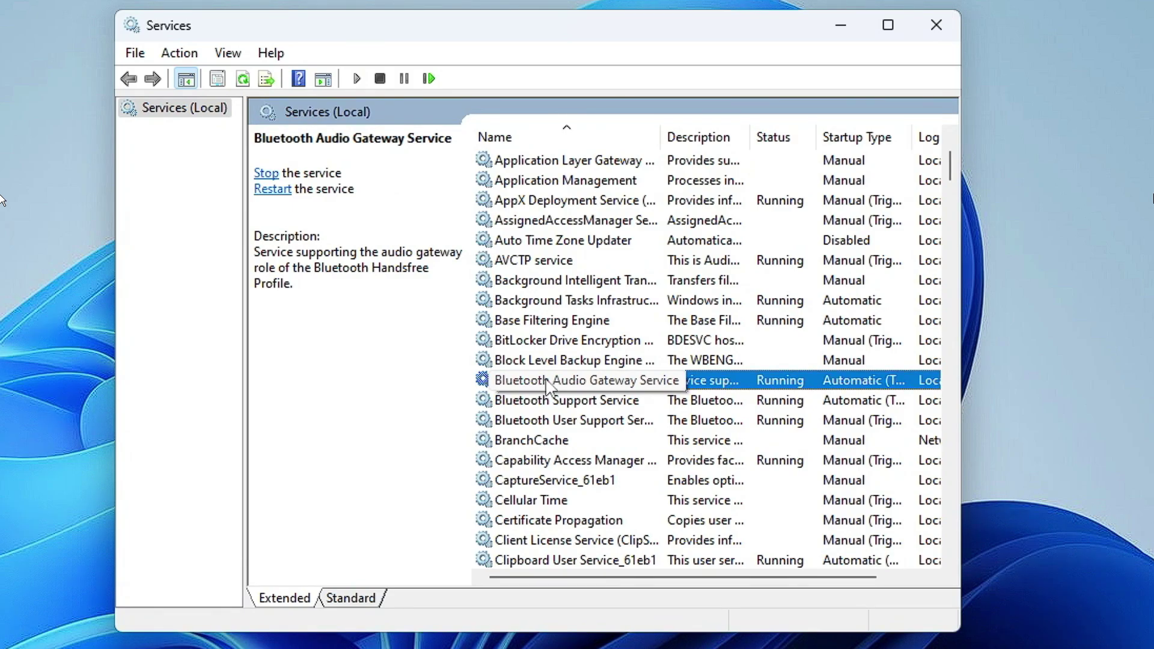
Inspect the Bluetooth Audio Gateway and Bluetooth Support service properties without changes
double_click(546, 385)
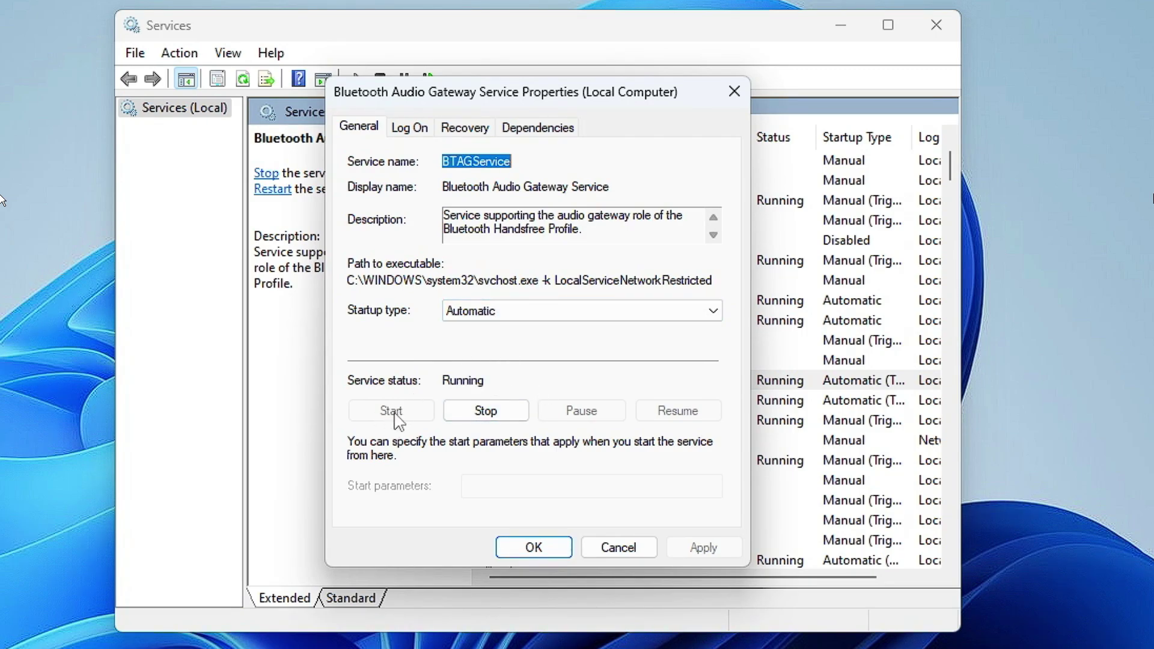
click(534, 547)
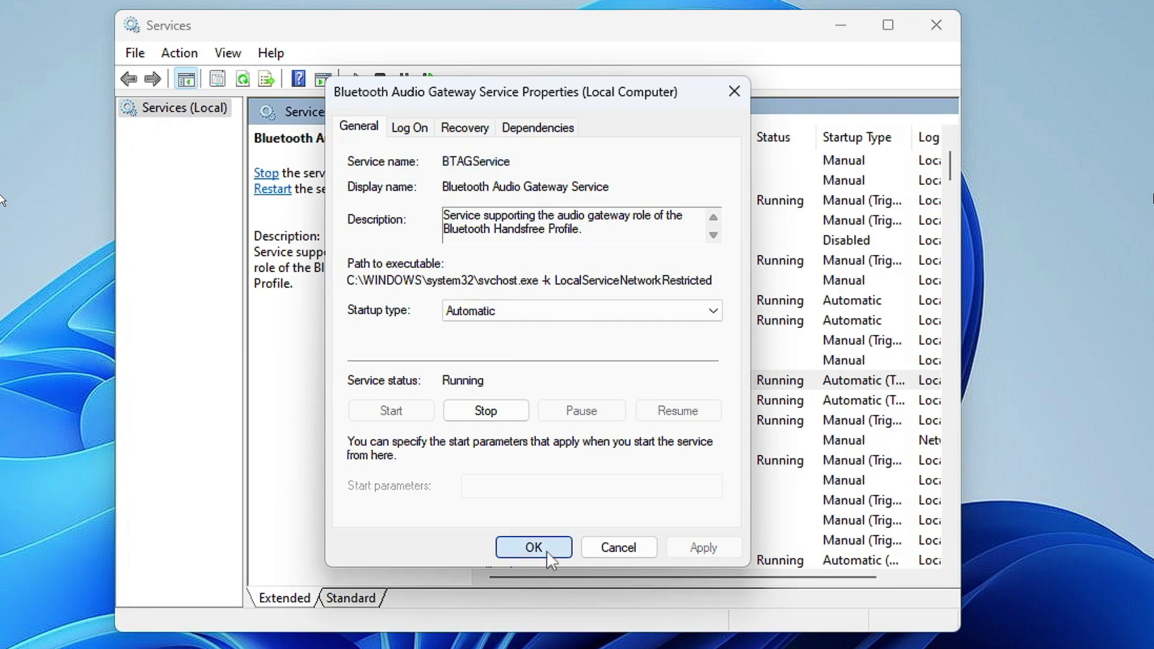
click(556, 402)
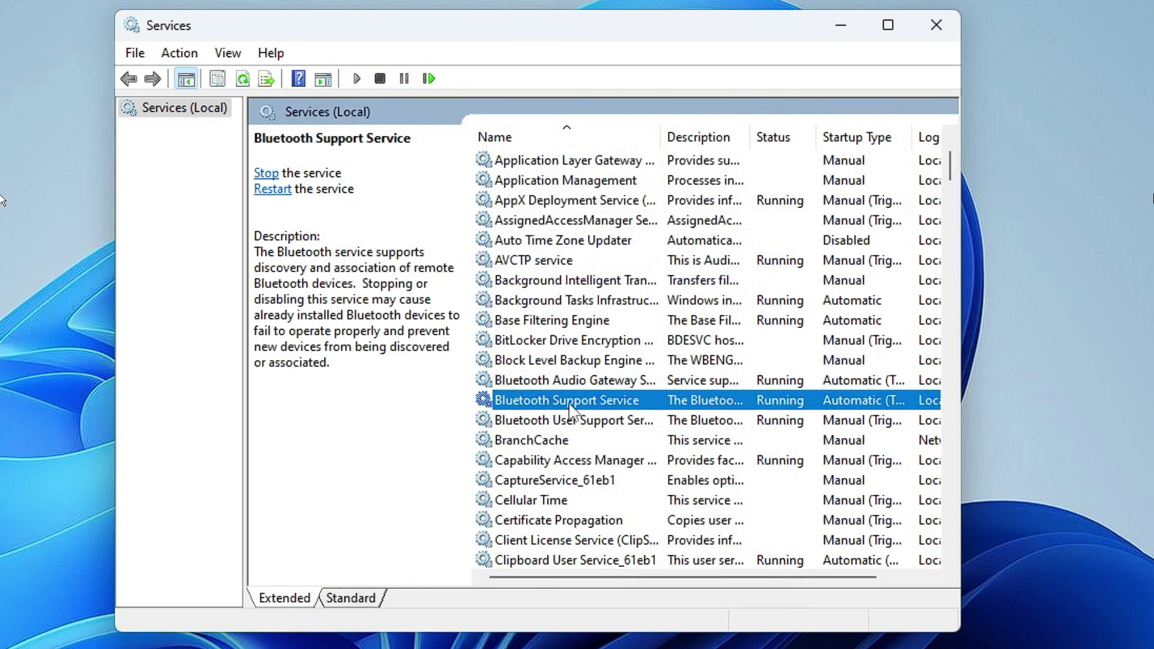
double_click(569, 405)
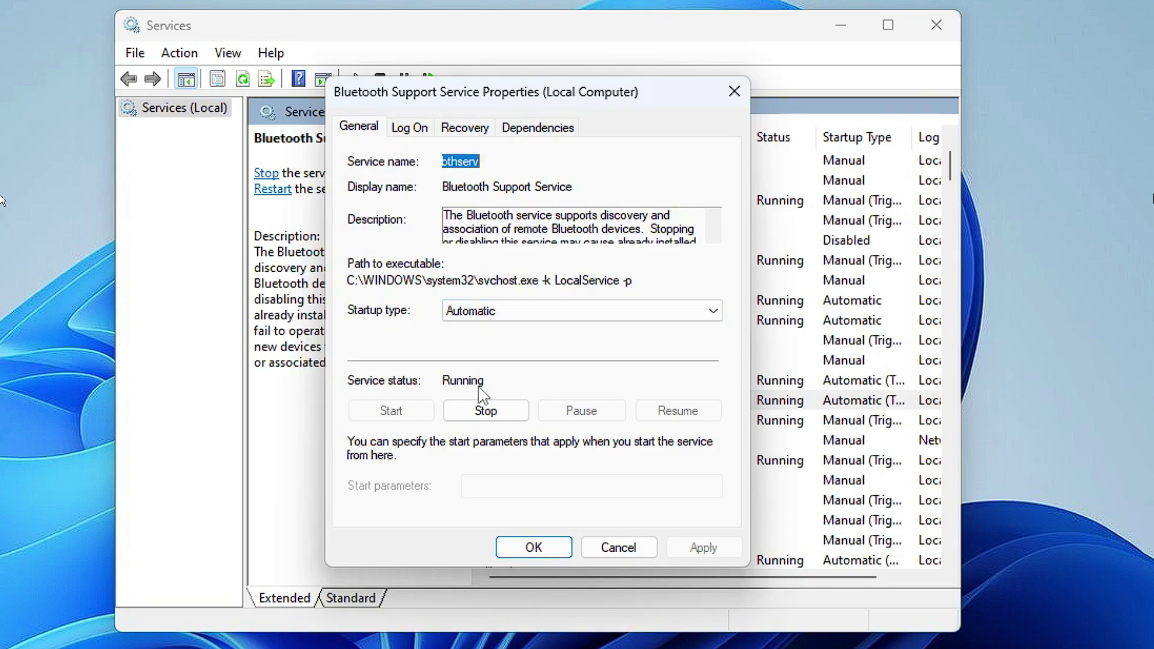
click(553, 550)
Set Bluetooth User Support Service to Automatic, start it, apply, and close Services
double_click(562, 421)
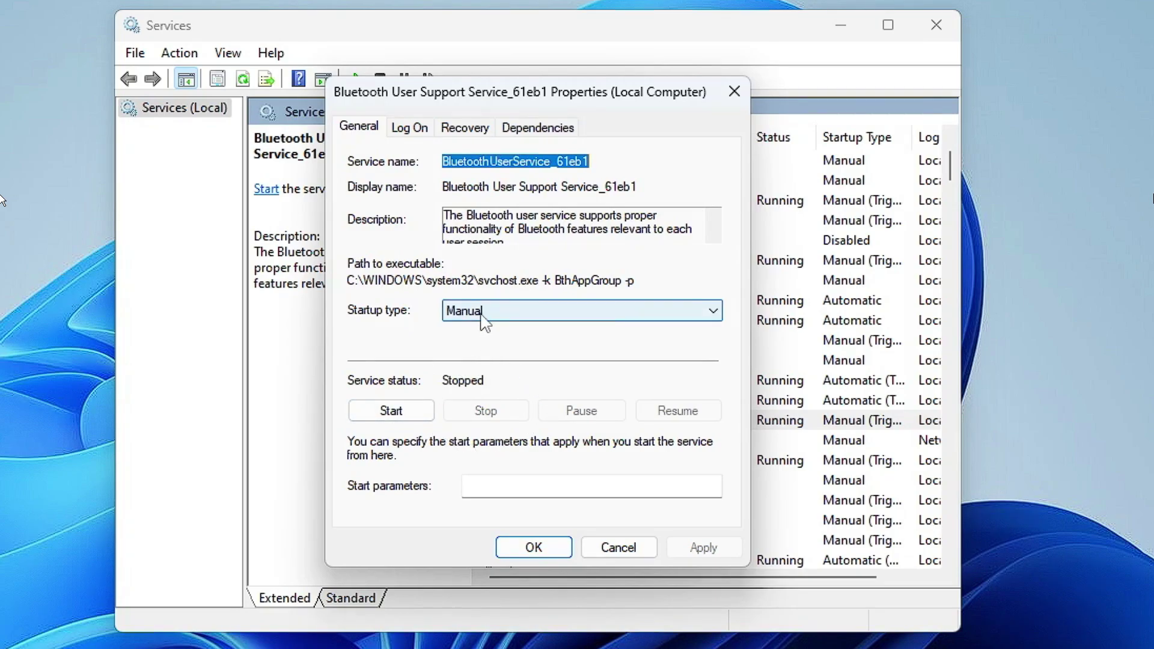
click(481, 316)
click(492, 338)
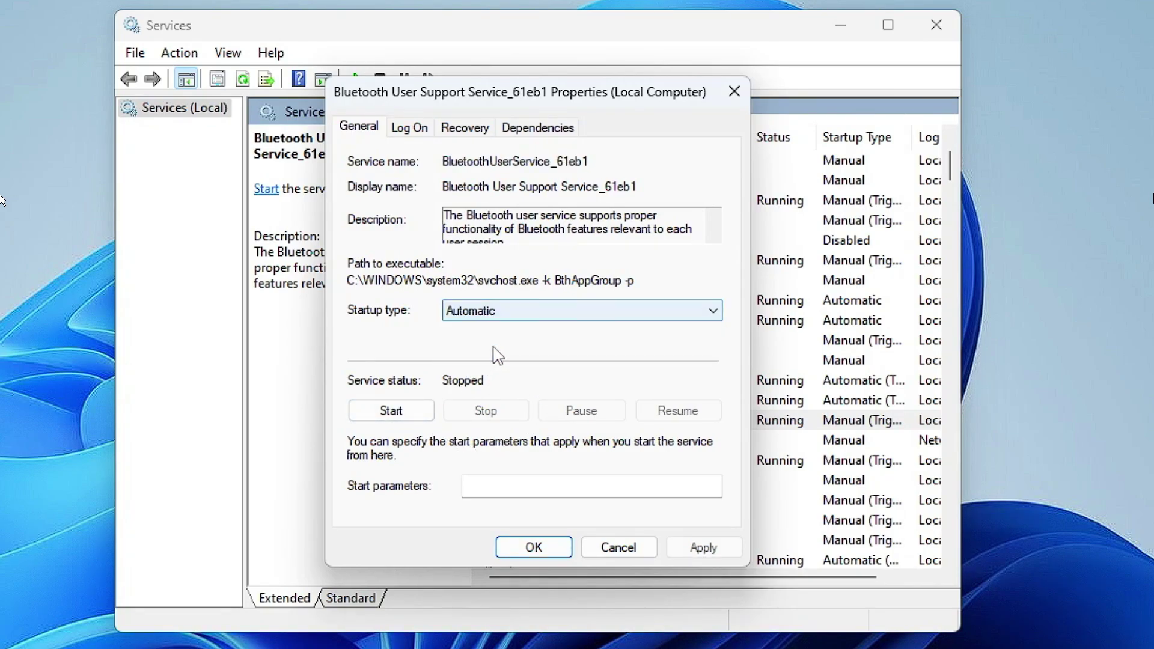
click(381, 409)
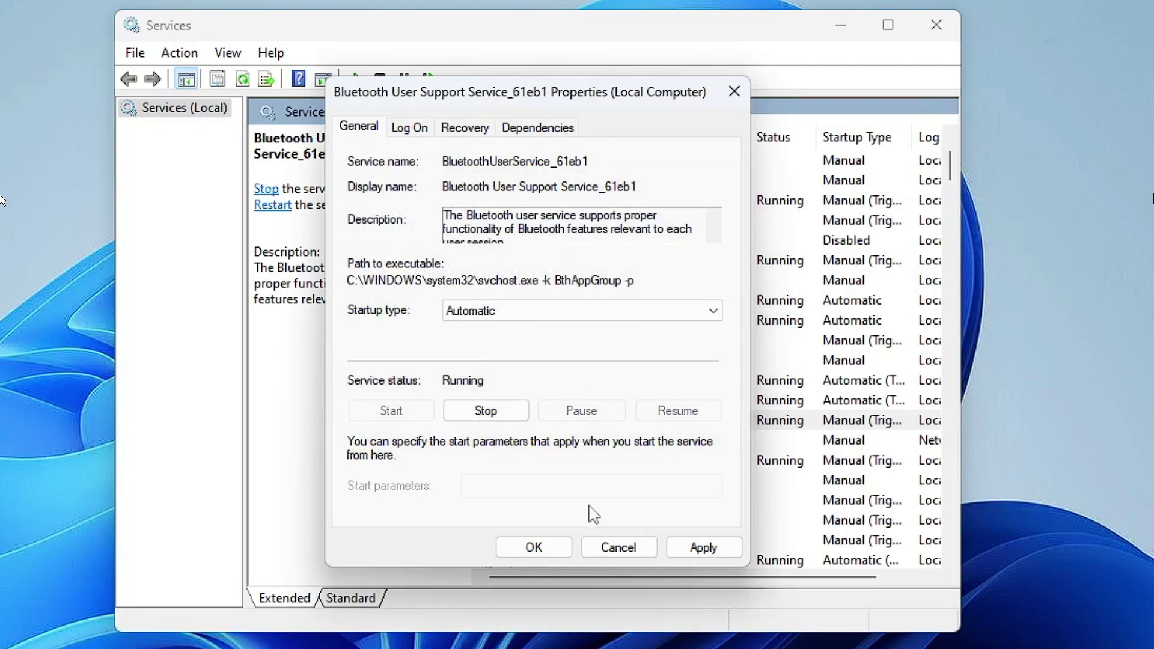
click(705, 548)
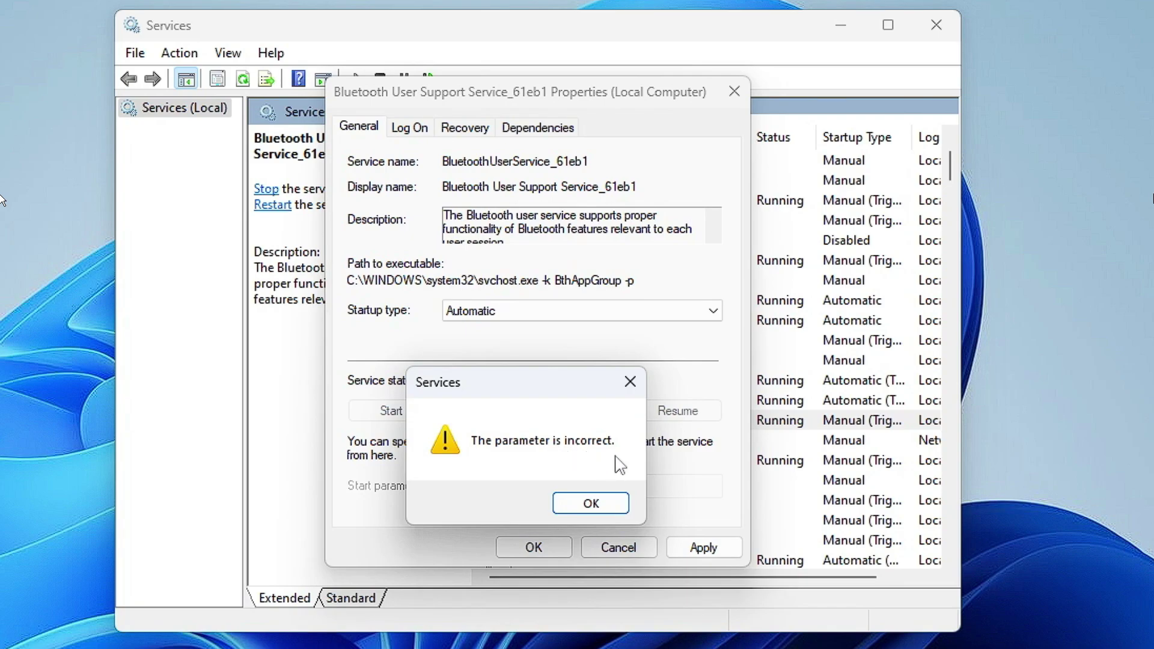
click(591, 504)
click(734, 92)
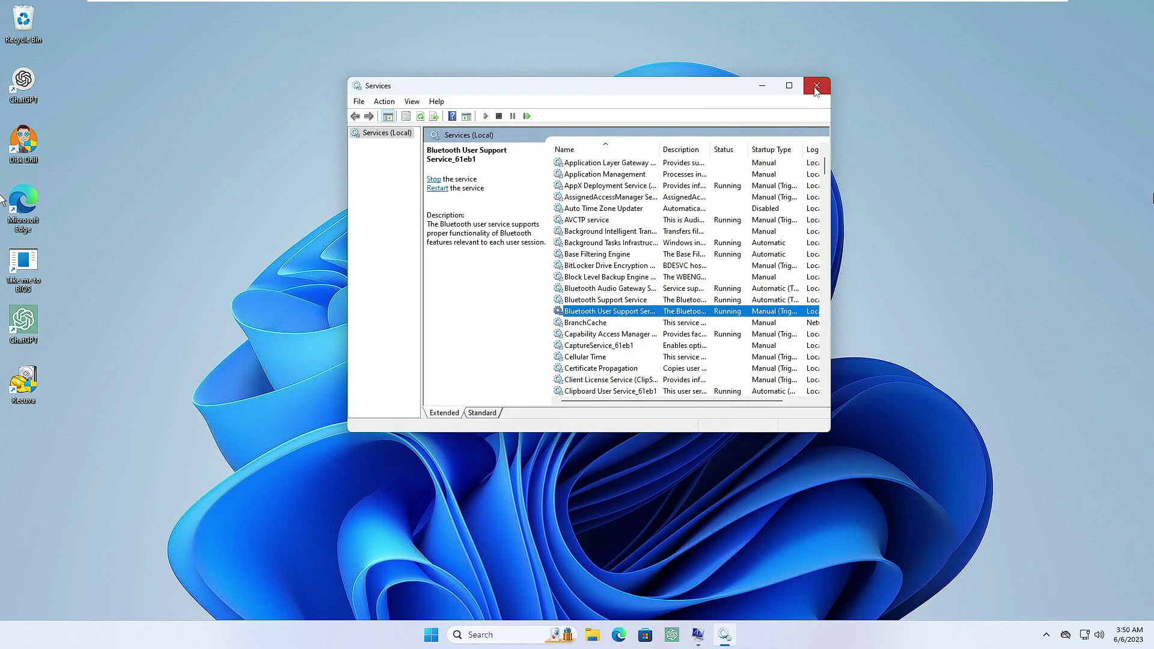
click(817, 89)
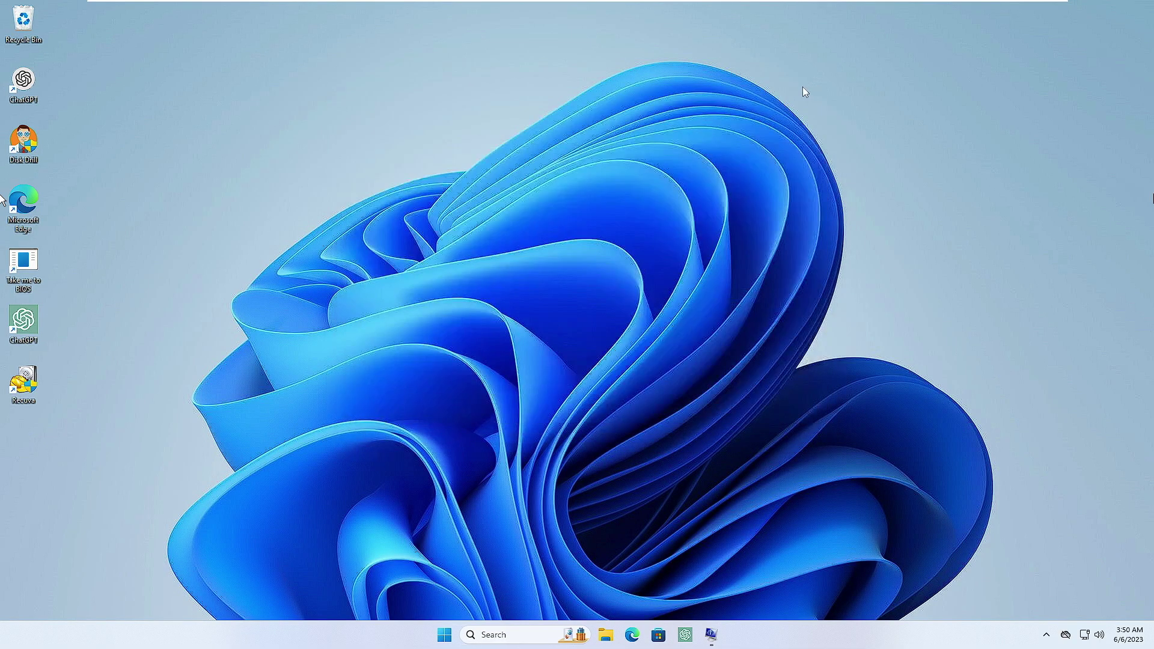
Open Device Manager from the Start quick menu and show hidden devices
right_click(447, 634)
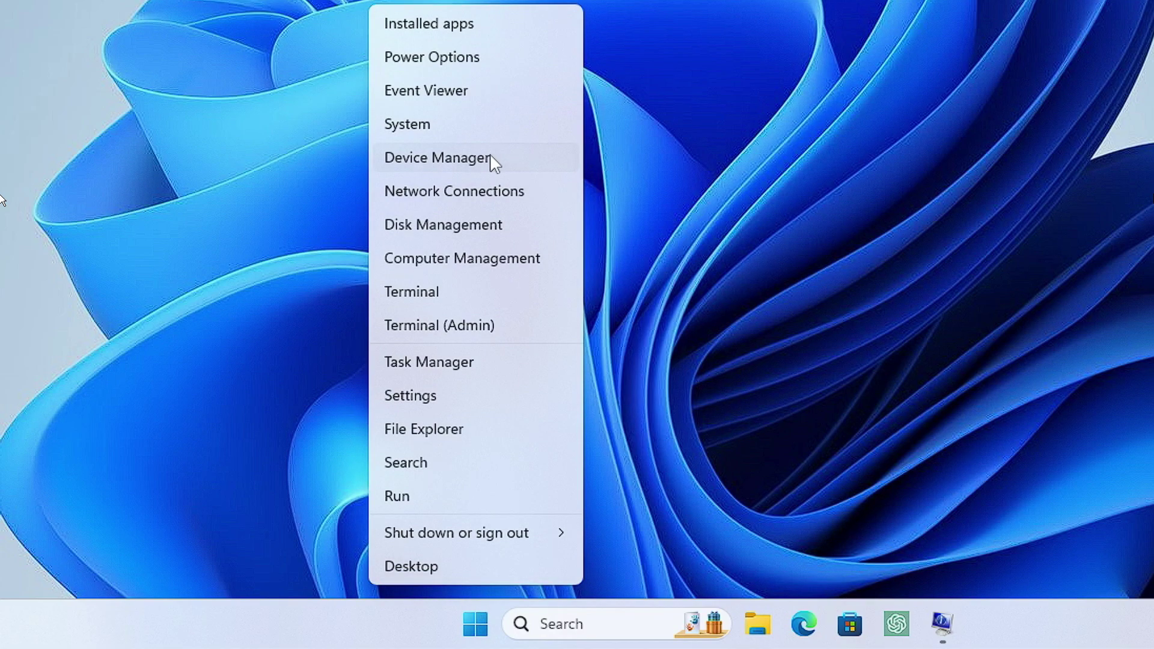
click(482, 160)
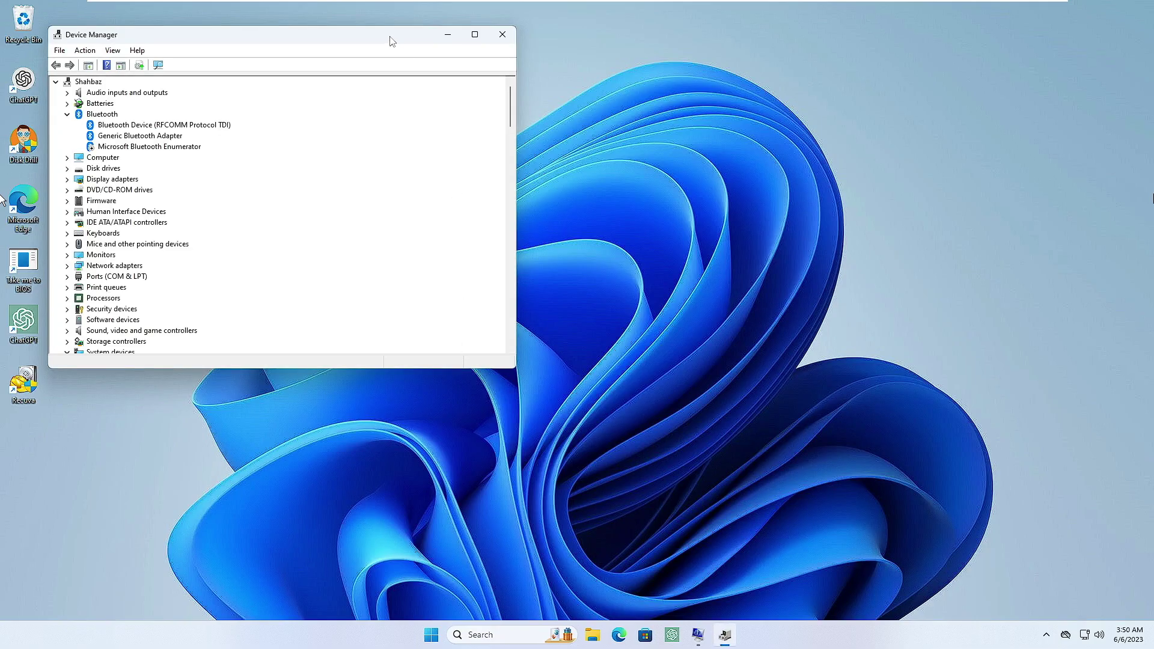
drag(392, 41, 712, 83)
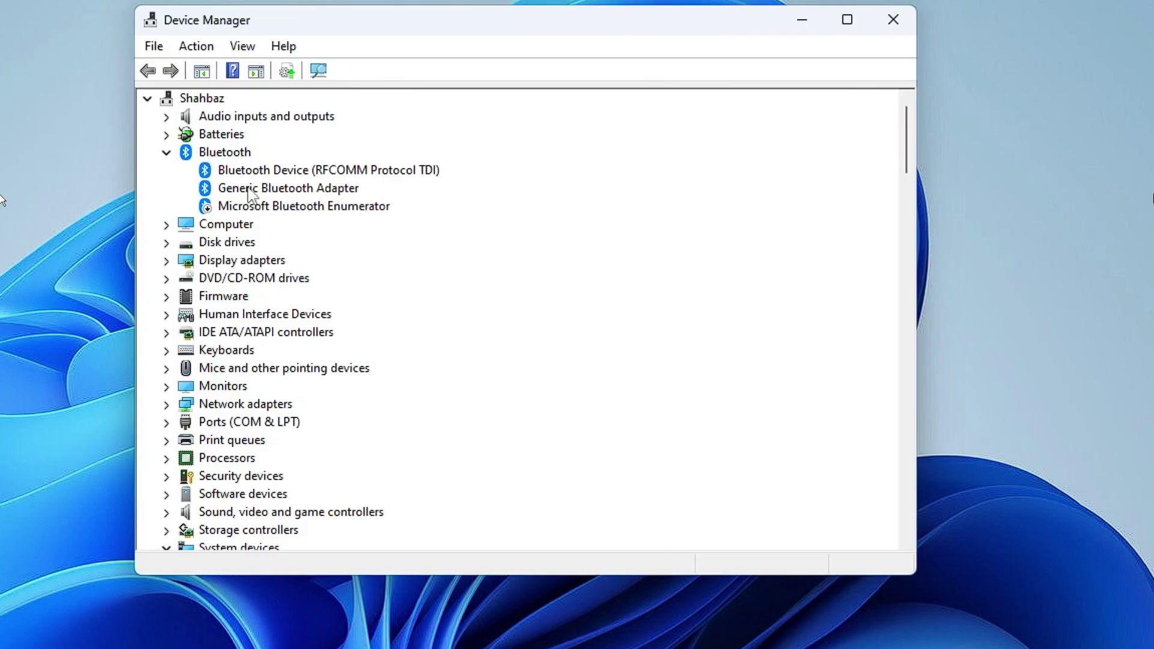
click(166, 152)
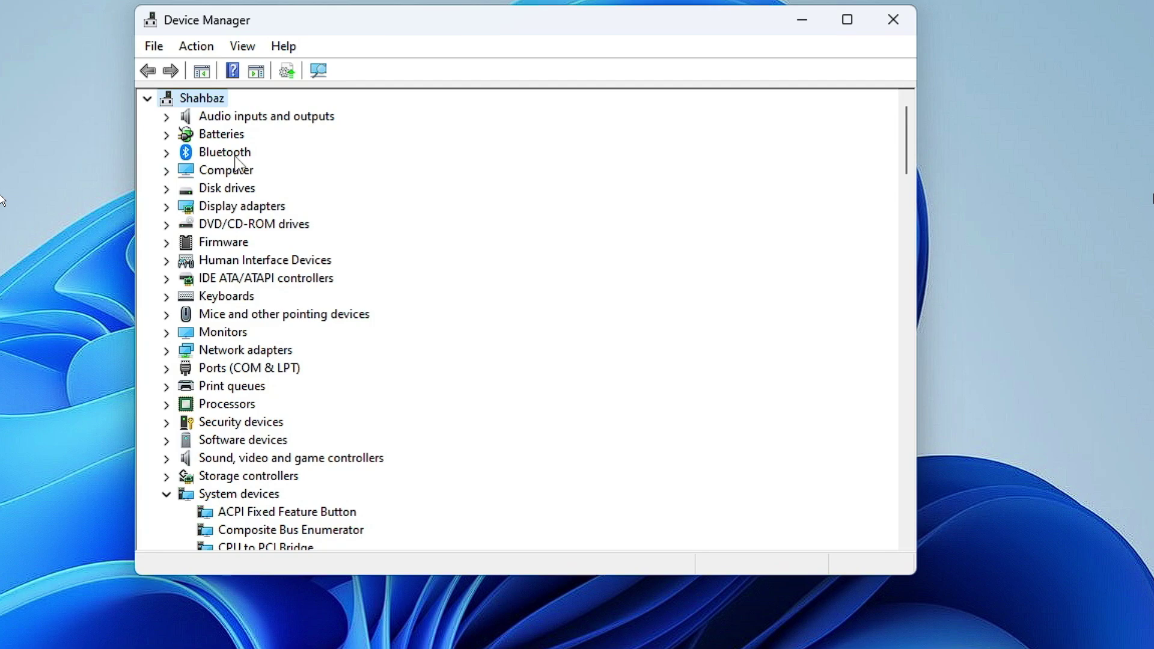
click(243, 47)
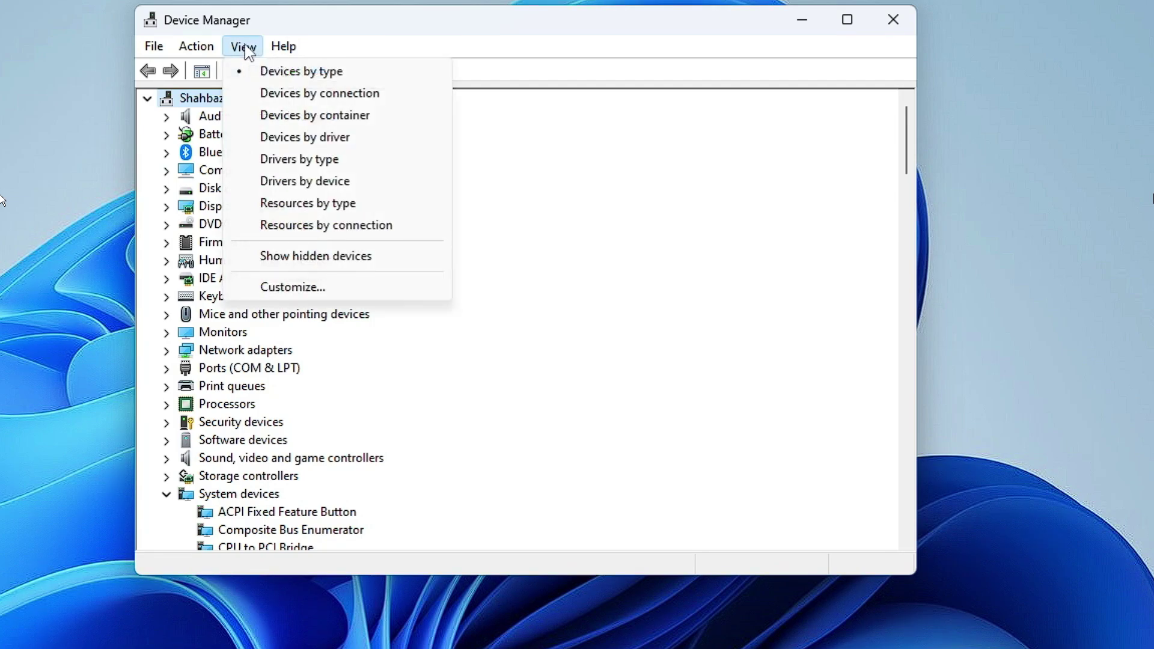
click(311, 257)
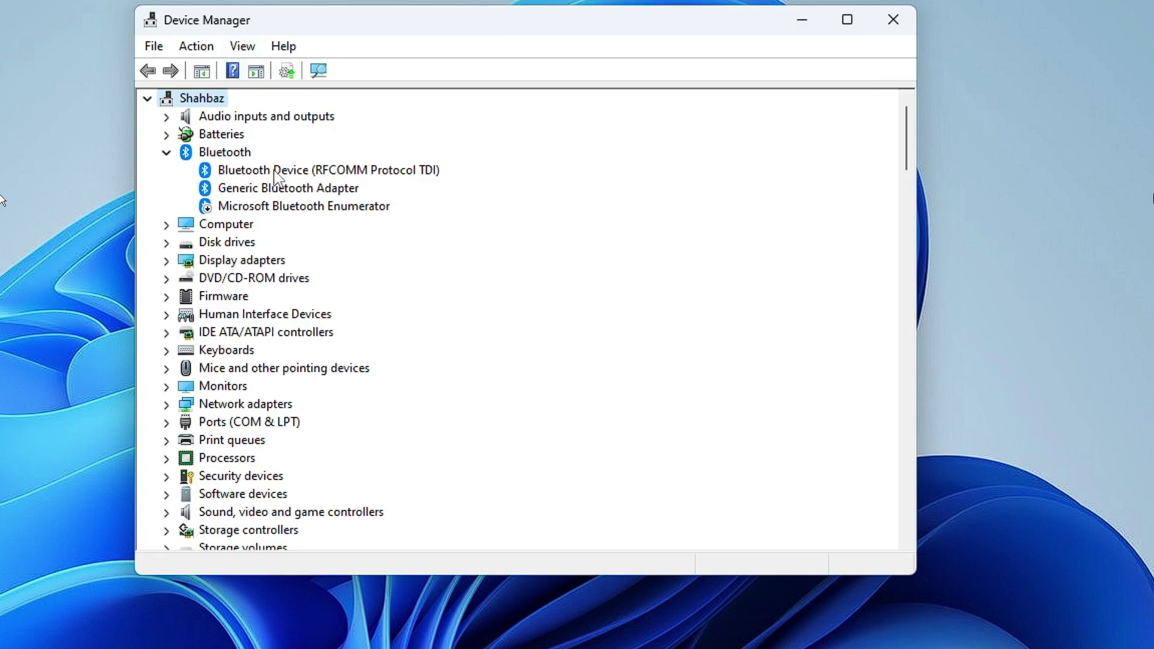
Scan for hardware changes with the Bluetooth category selected
click(234, 155)
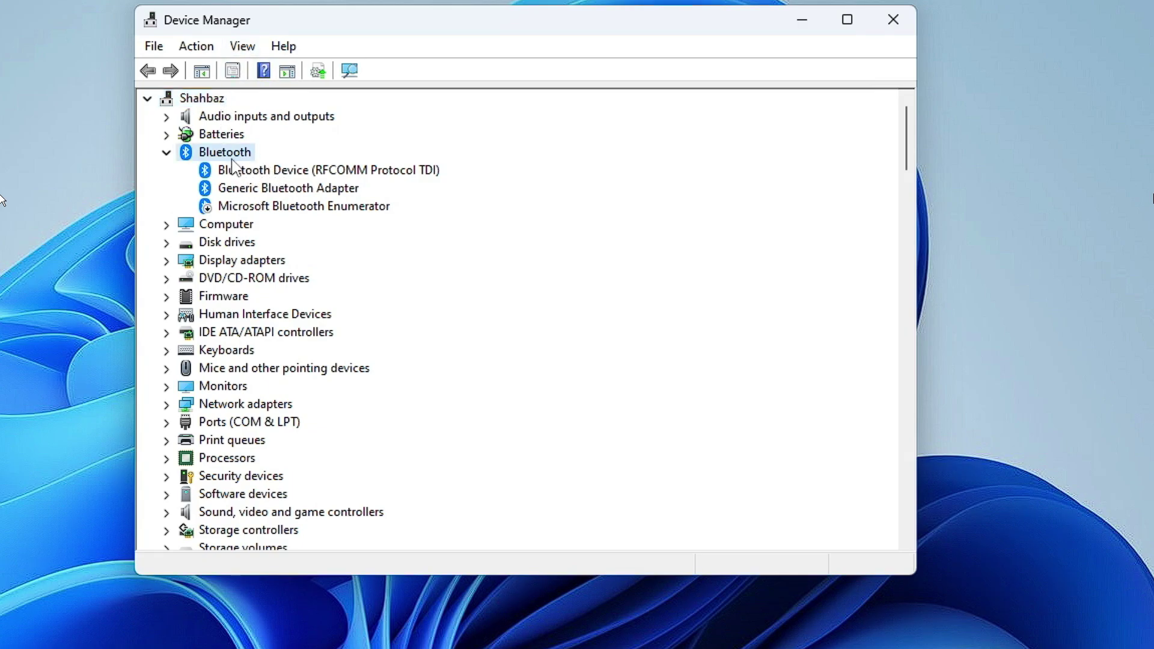
click(203, 51)
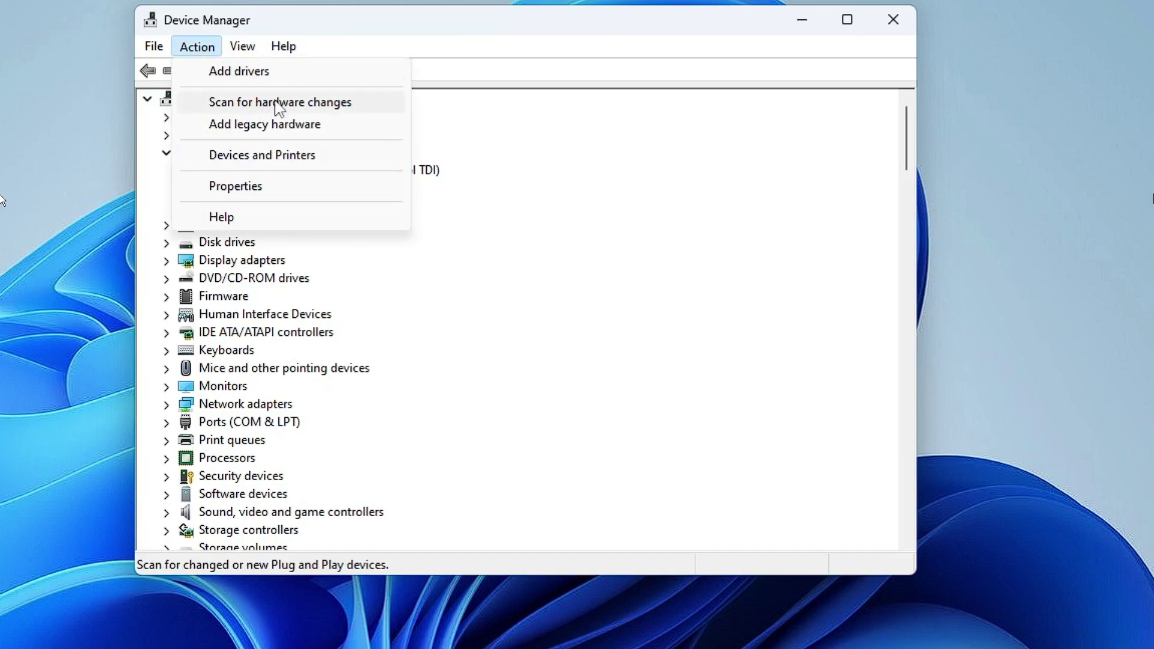
click(280, 103)
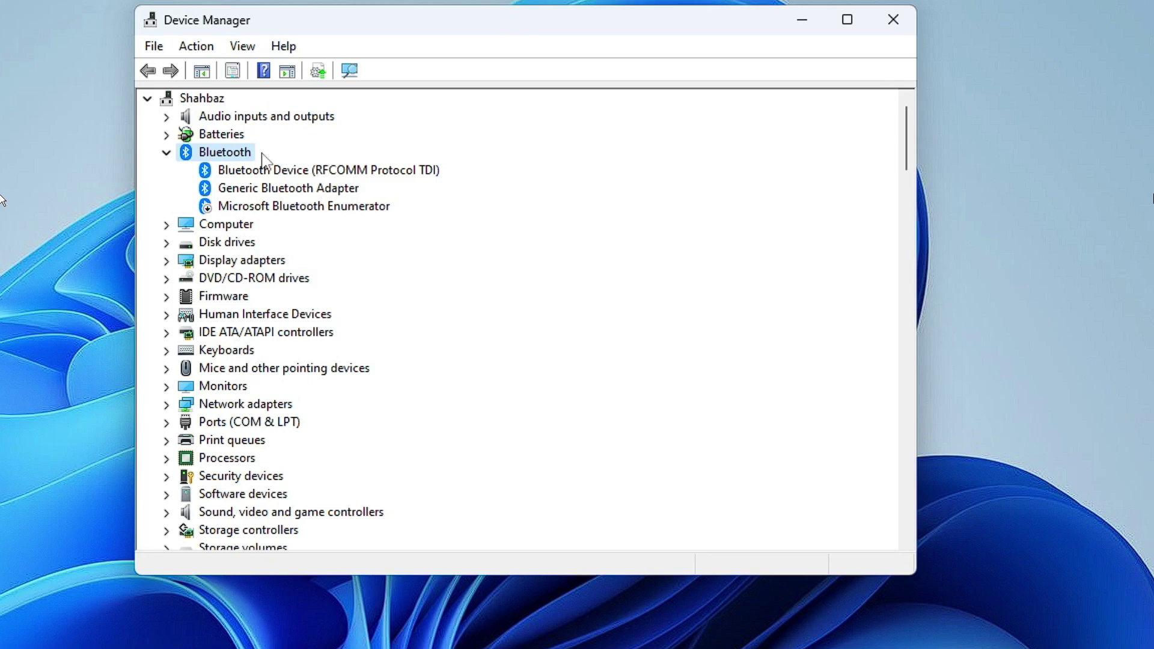
click(204, 48)
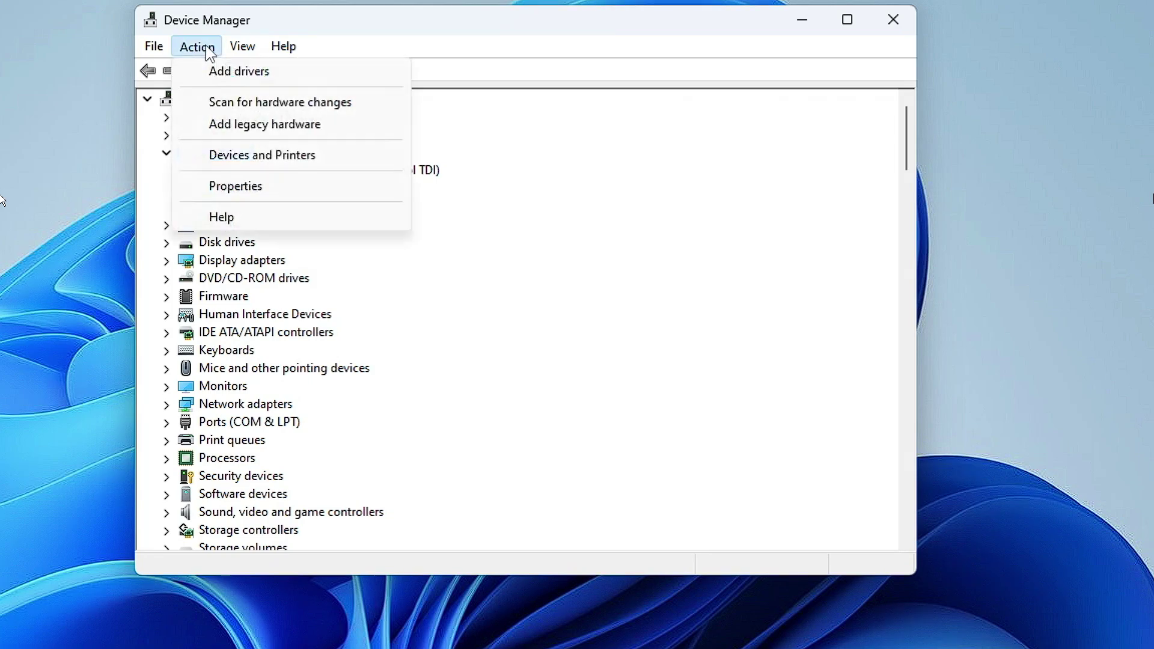
Start the Add legacy hardware wizard, choosing to install manually selected hardware
click(268, 124)
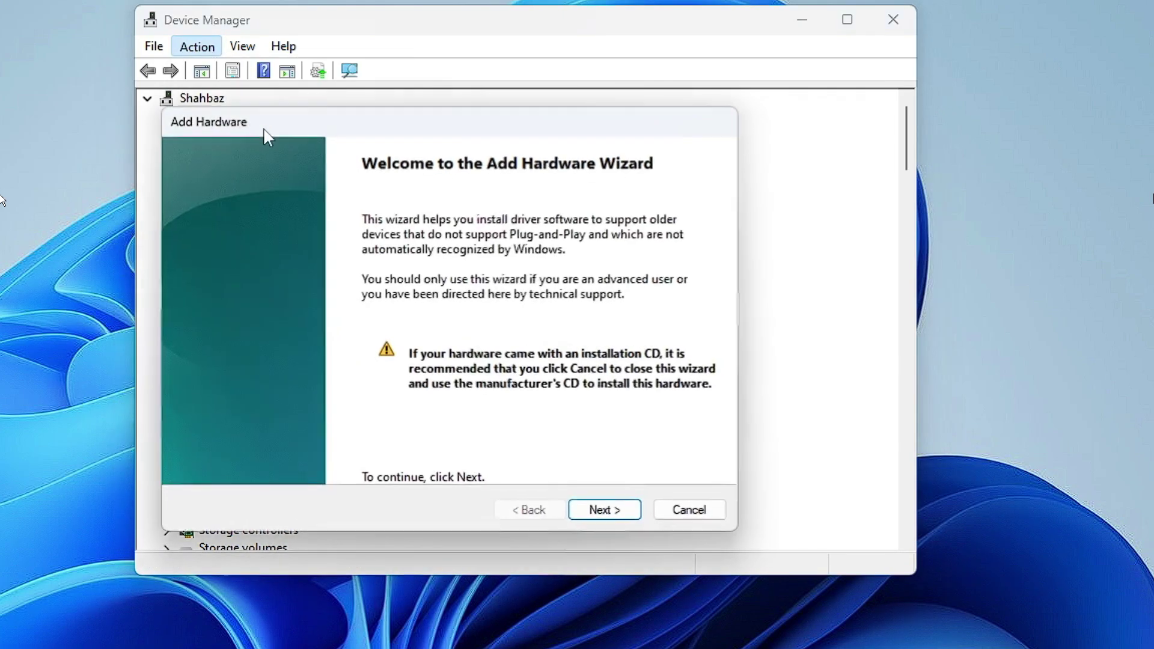
click(601, 511)
click(277, 340)
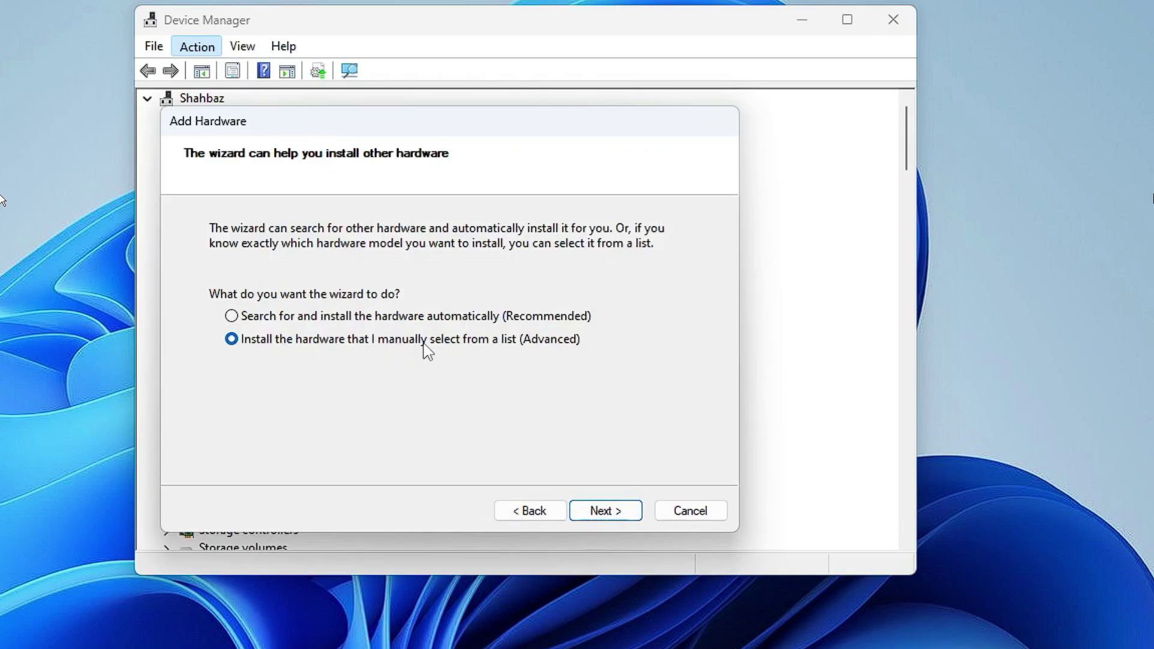
click(601, 512)
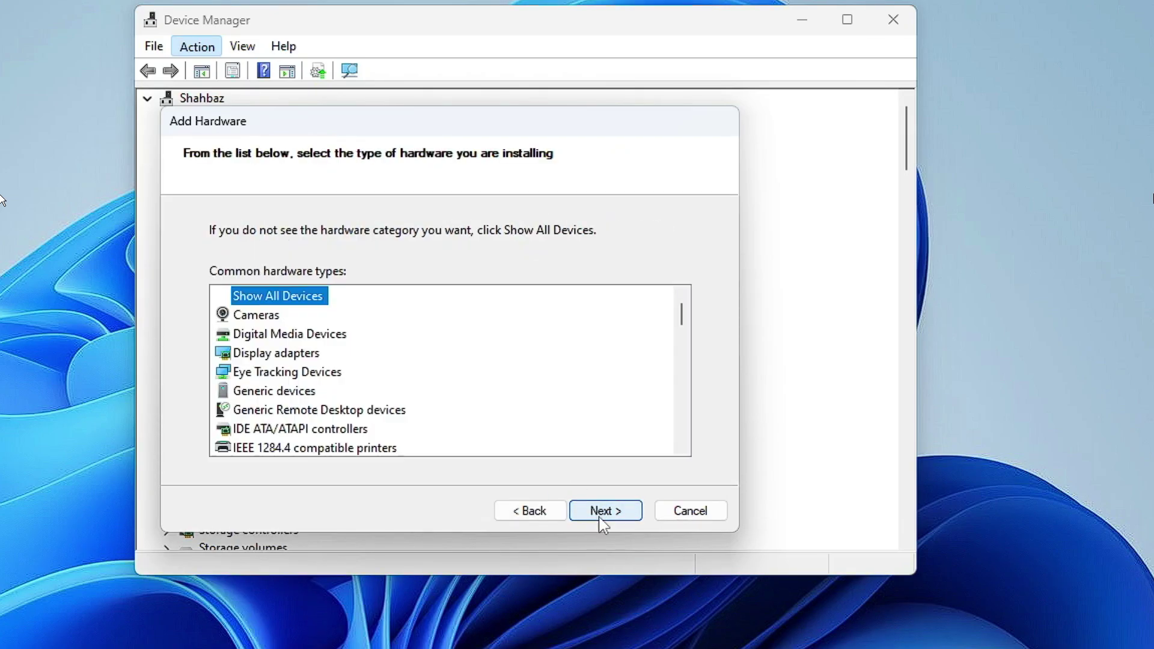
Choose Network adapters as the hardware type to reach the driver list
click(320, 372)
scroll(318, 372, down, 3)
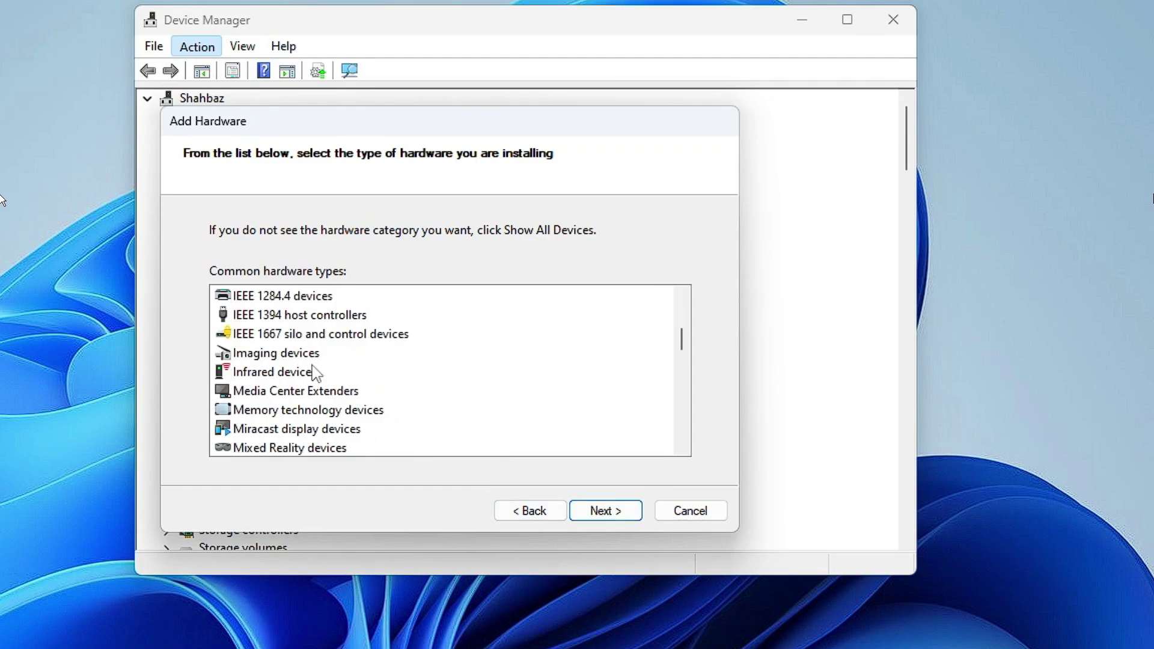
scroll(317, 373, down, 5)
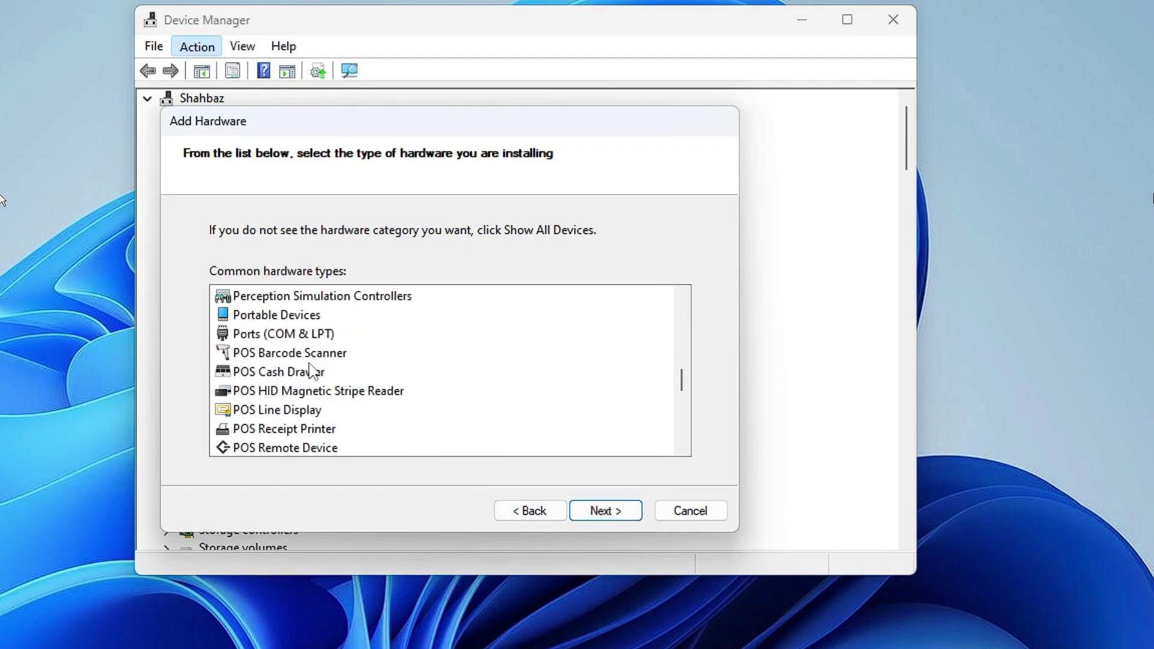
scroll(312, 372, down, 6)
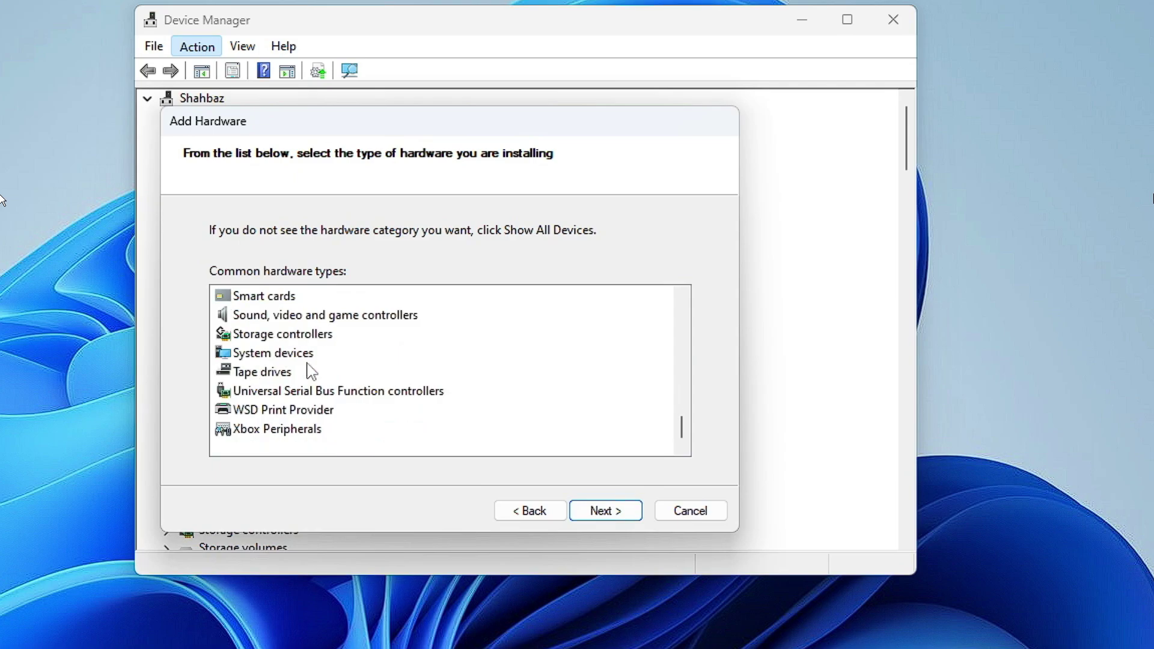
click(291, 360)
scroll(291, 361, up, 8)
click(291, 361)
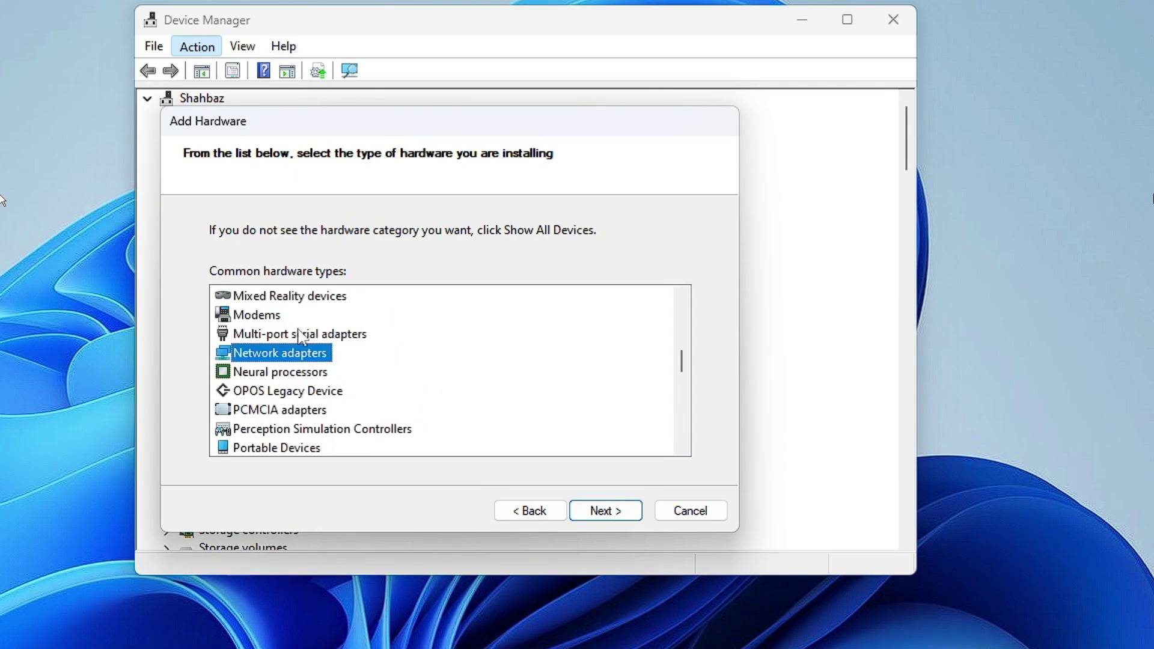
double_click(291, 361)
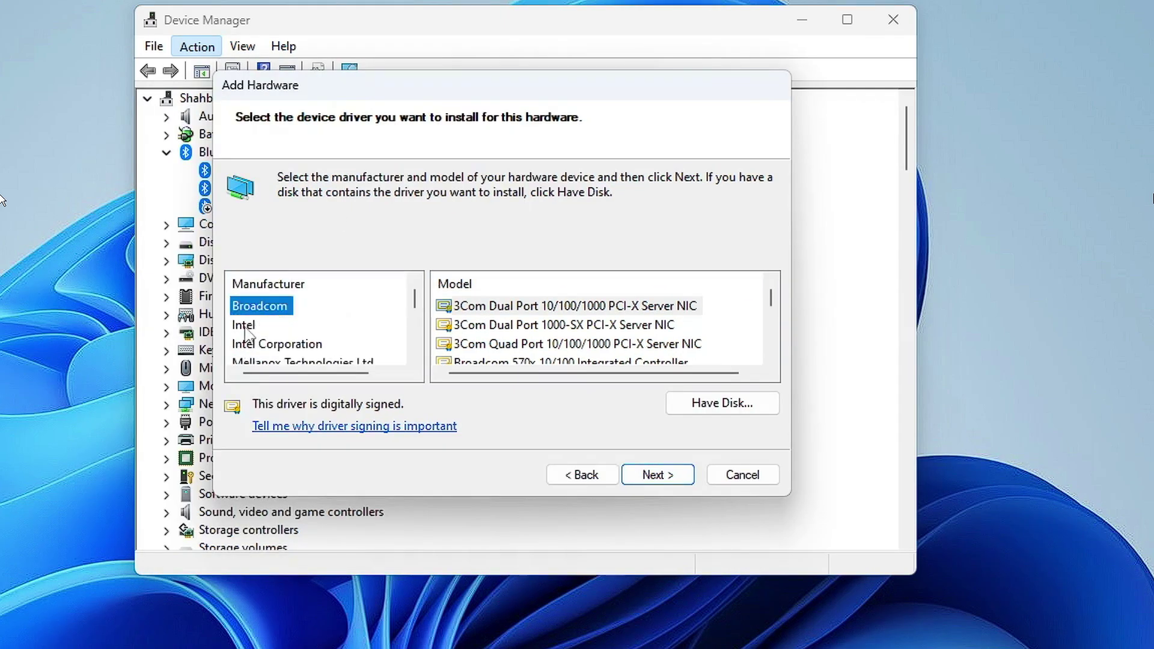
Browse Broadcom and Intel network adapter models, such as Intel 82567V Gigabit Network Connection
click(250, 330)
click(281, 308)
click(522, 308)
scroll(525, 328, down, 1)
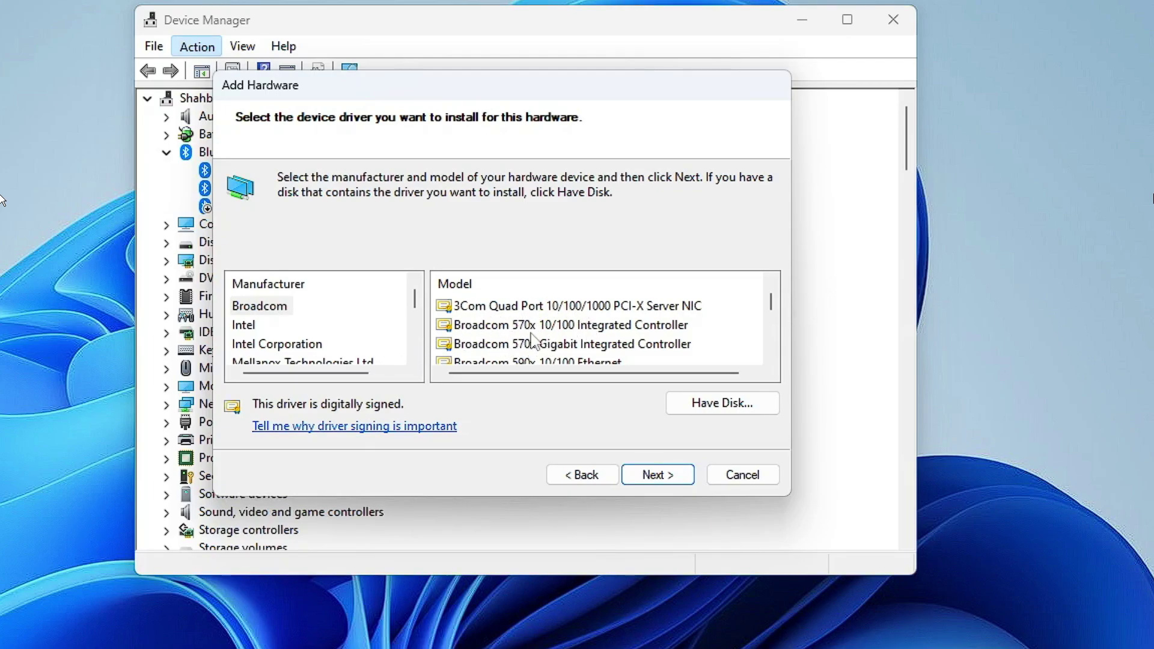
click(585, 327)
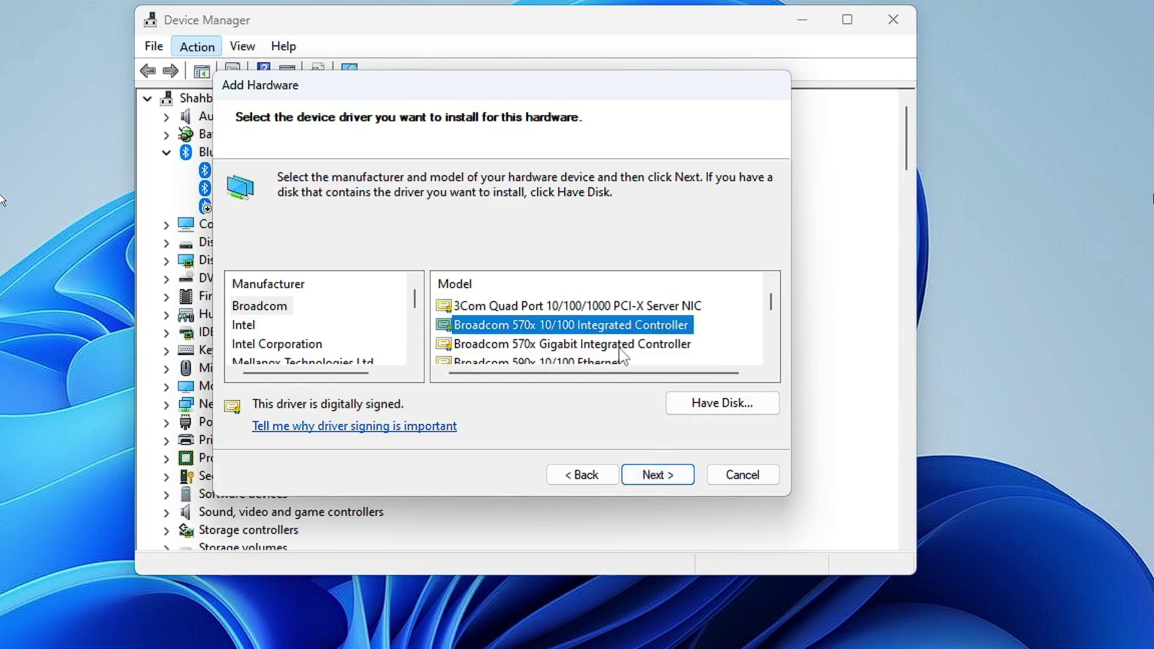
click(268, 309)
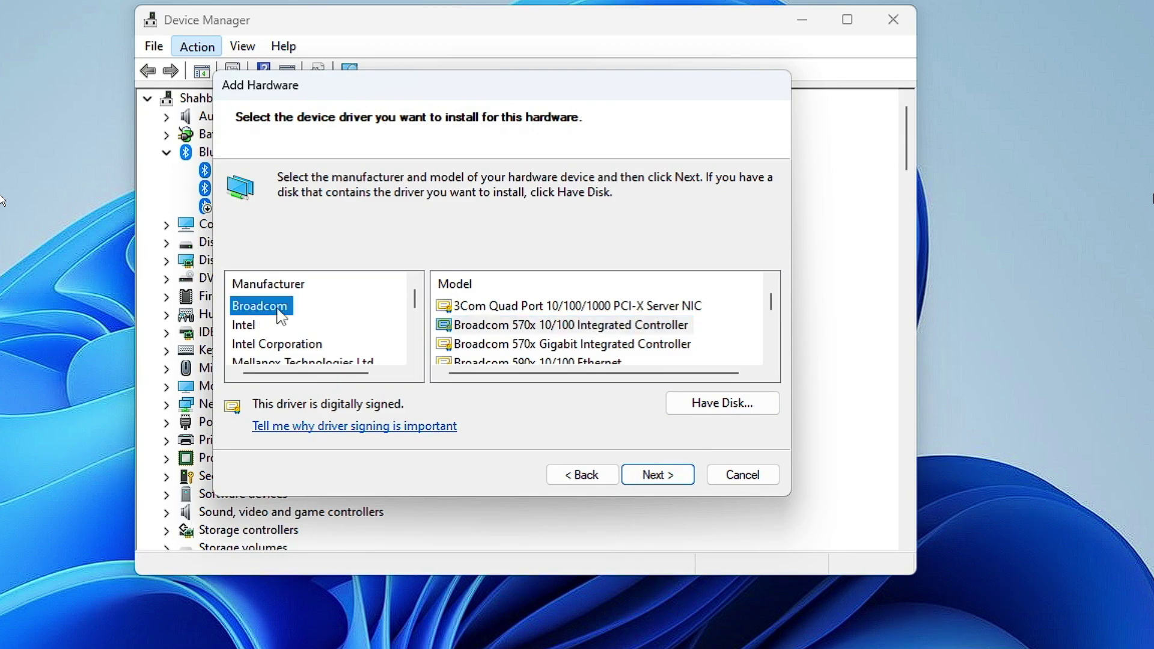
click(247, 328)
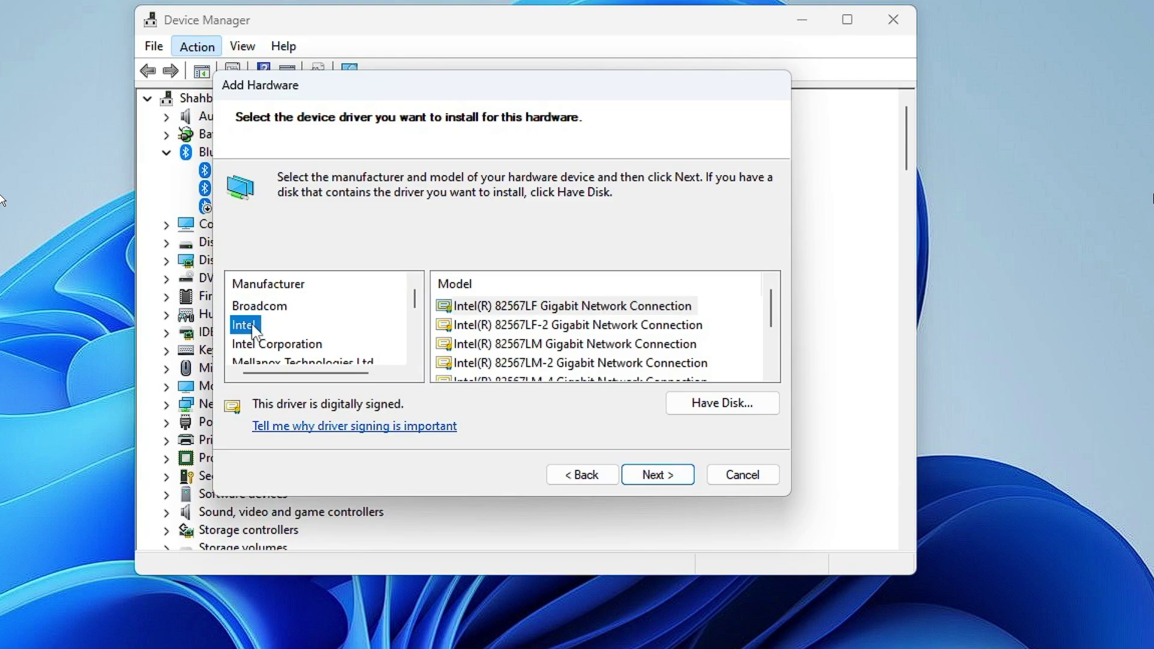
click(547, 325)
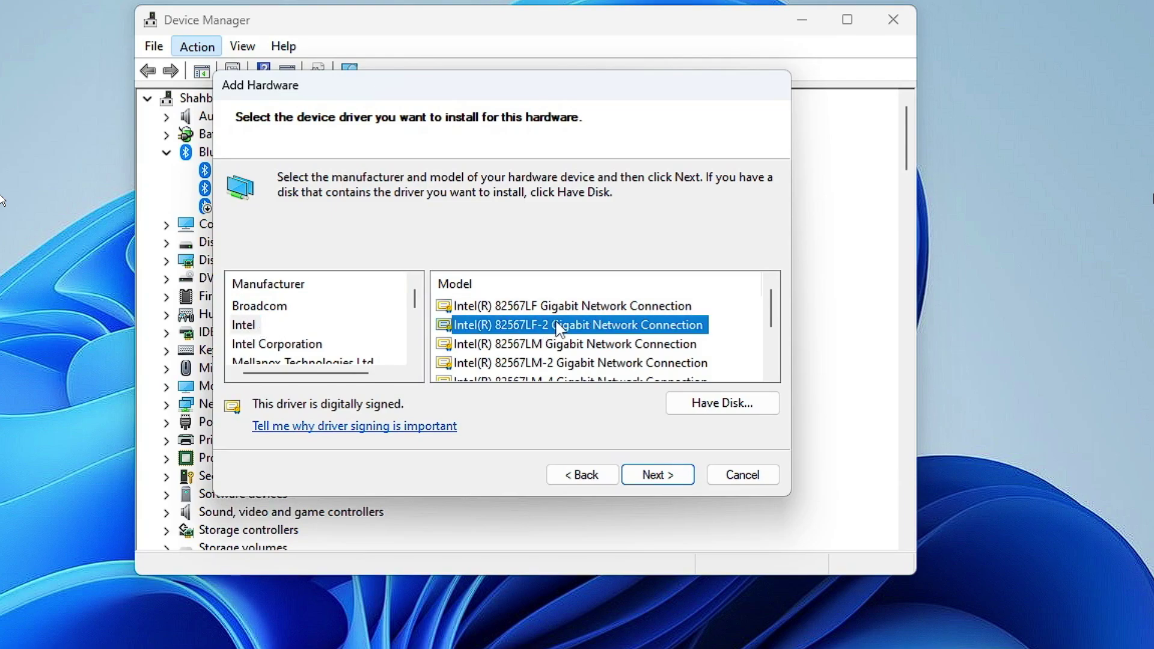
scroll(562, 337, down, 1)
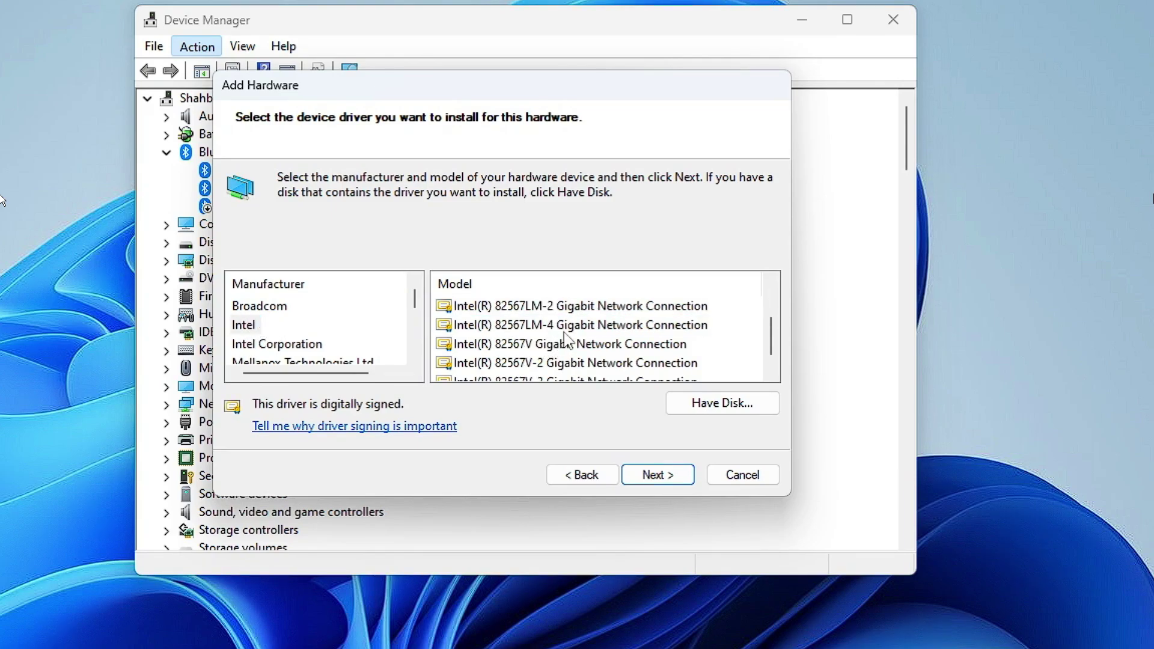
scroll(565, 340, down, 1)
click(563, 331)
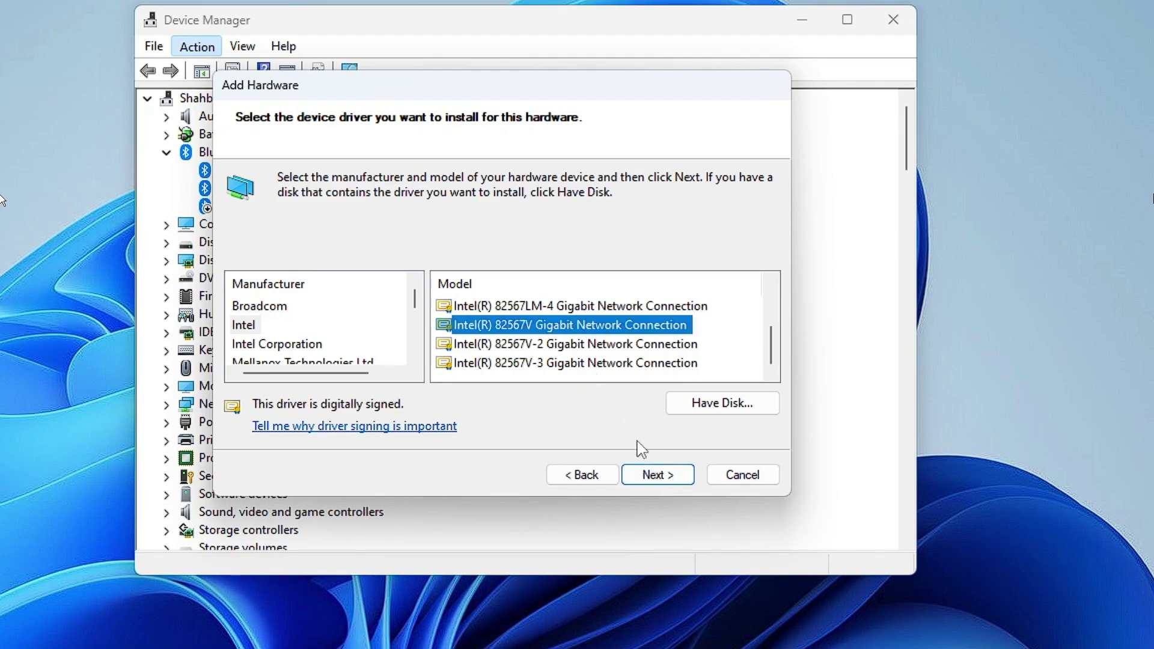
Select the Intel 82567LF-2 model, then cancel the wizard without installing
click(261, 309)
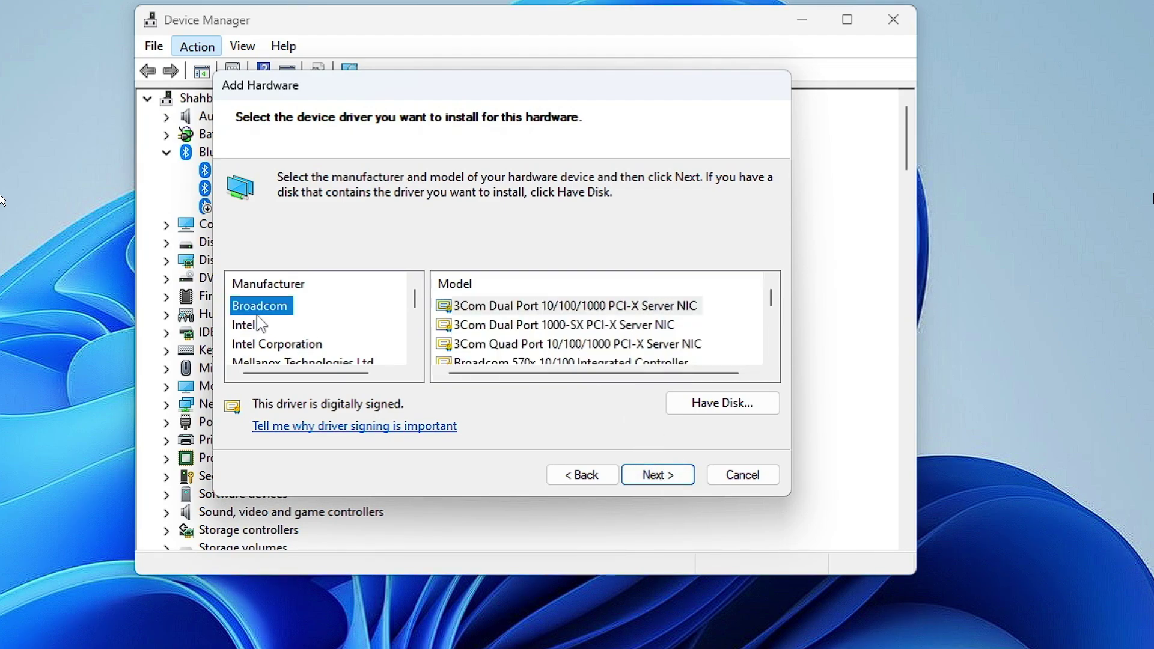
click(250, 327)
scroll(250, 327, down, 1)
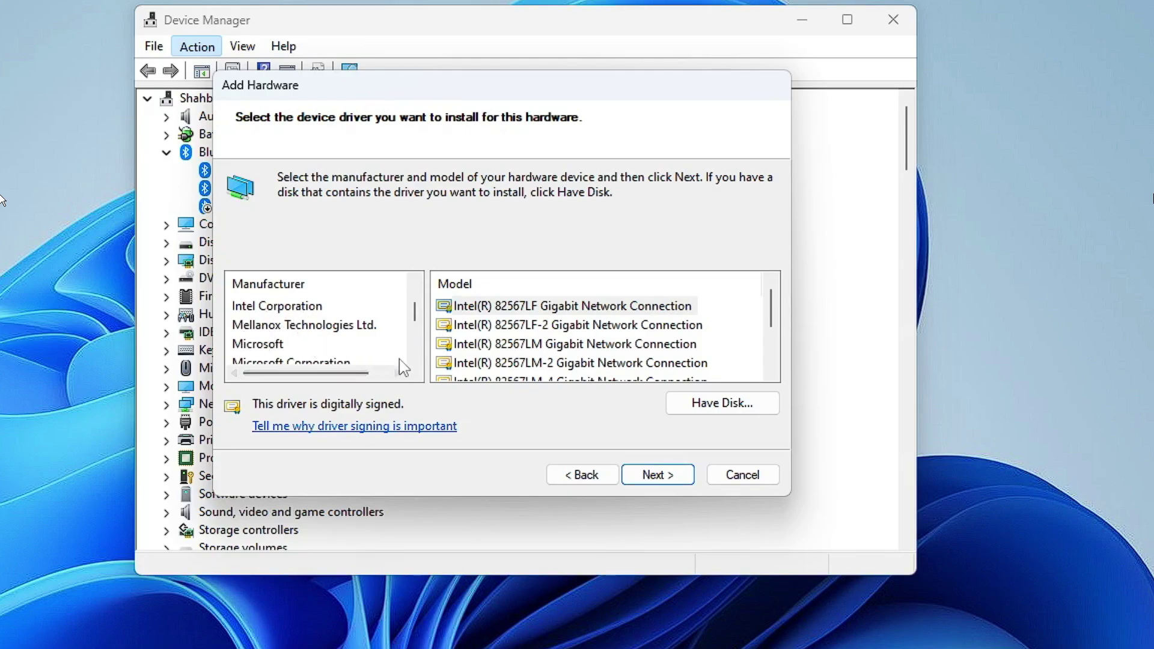
click(527, 330)
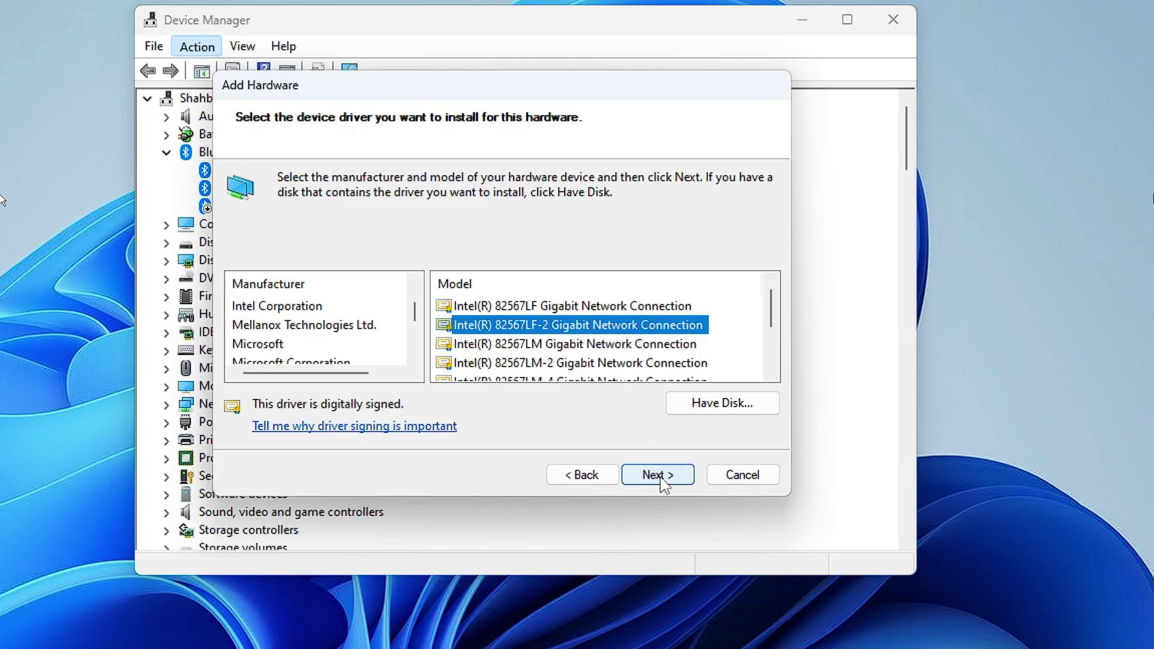
click(745, 478)
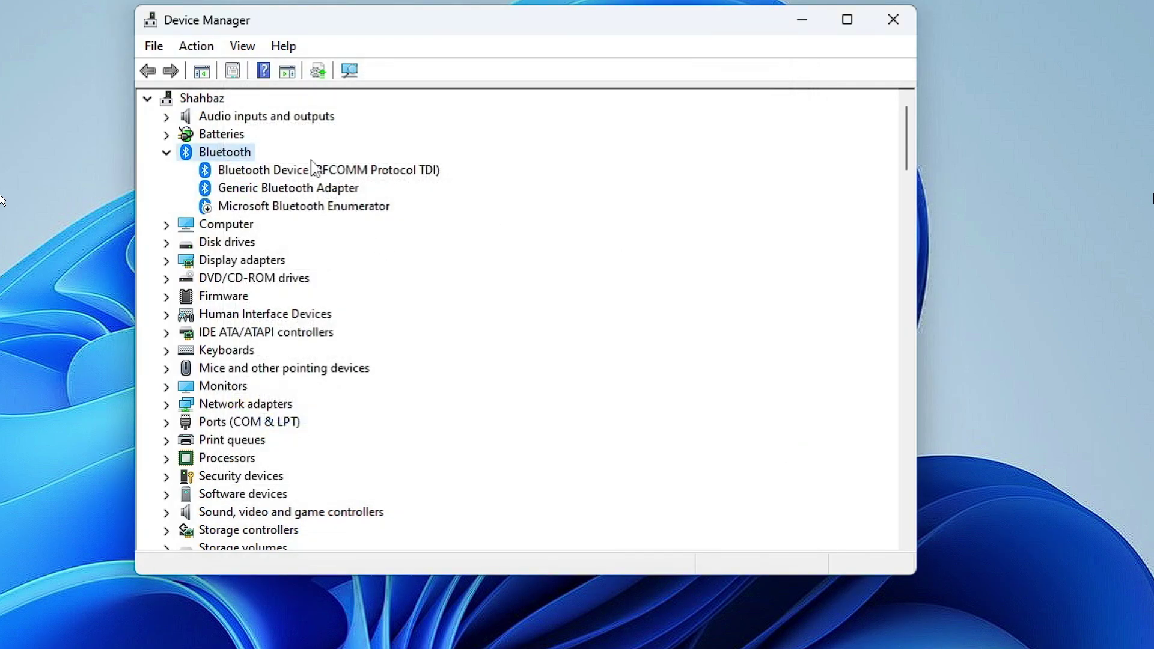
Rescan the computer for hardware changes in Device Manager
click(204, 53)
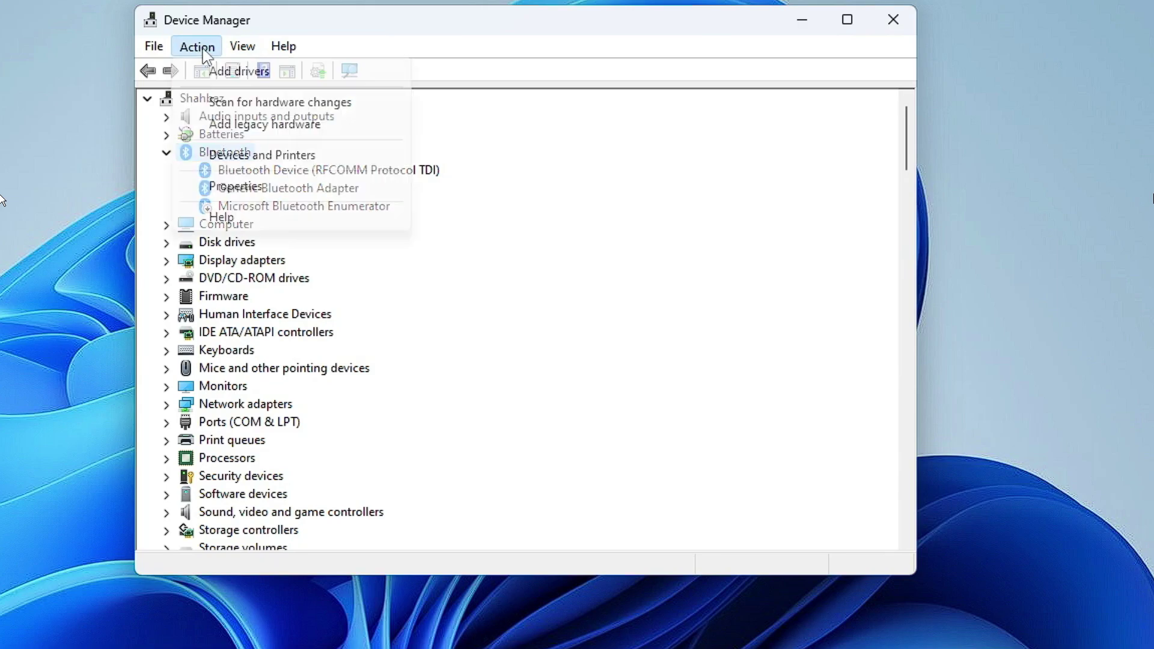
click(252, 102)
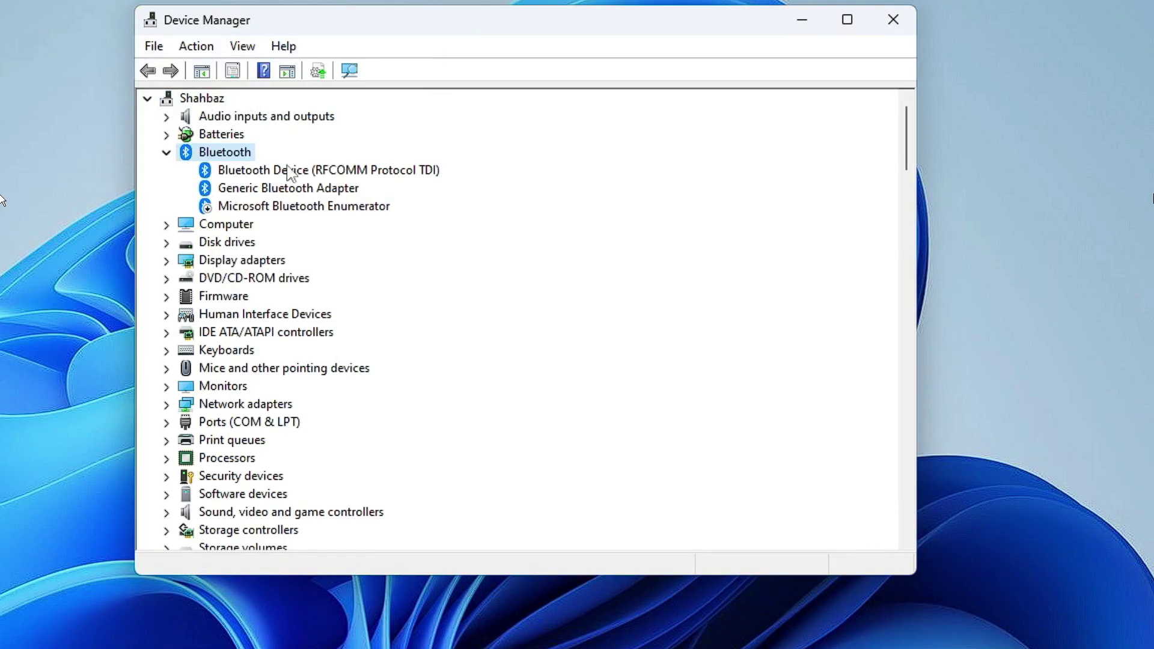
click(258, 174)
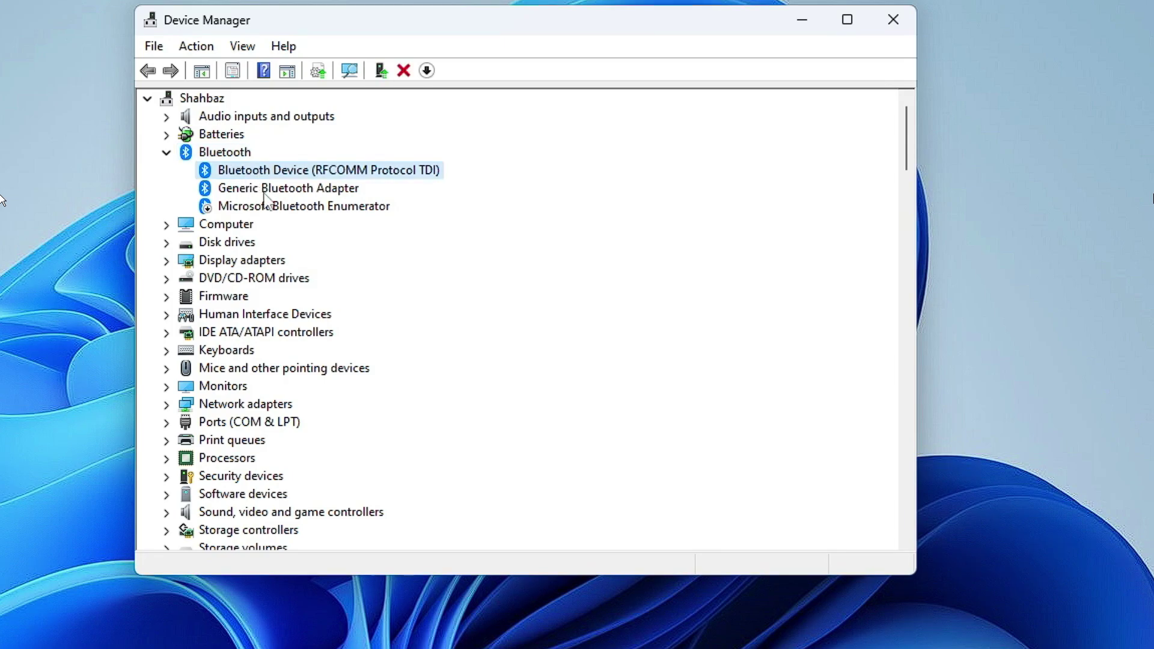
Search automatically for a Generic Bluetooth Adapter driver; the best one is already installed
click(270, 194)
right_click(280, 187)
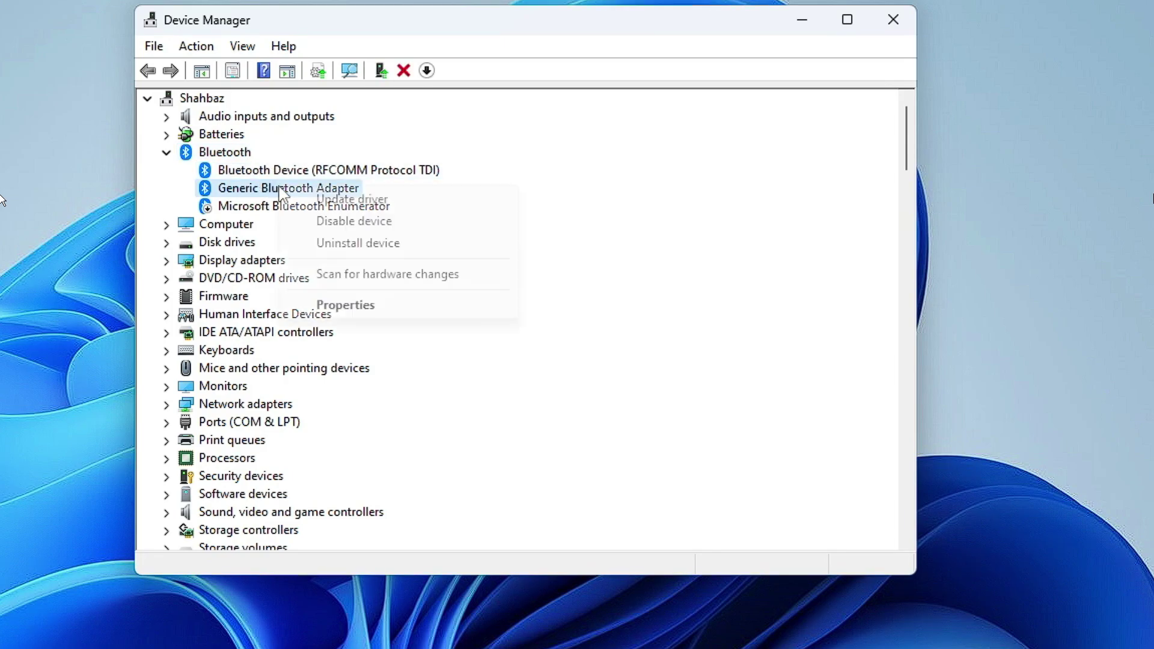
click(337, 205)
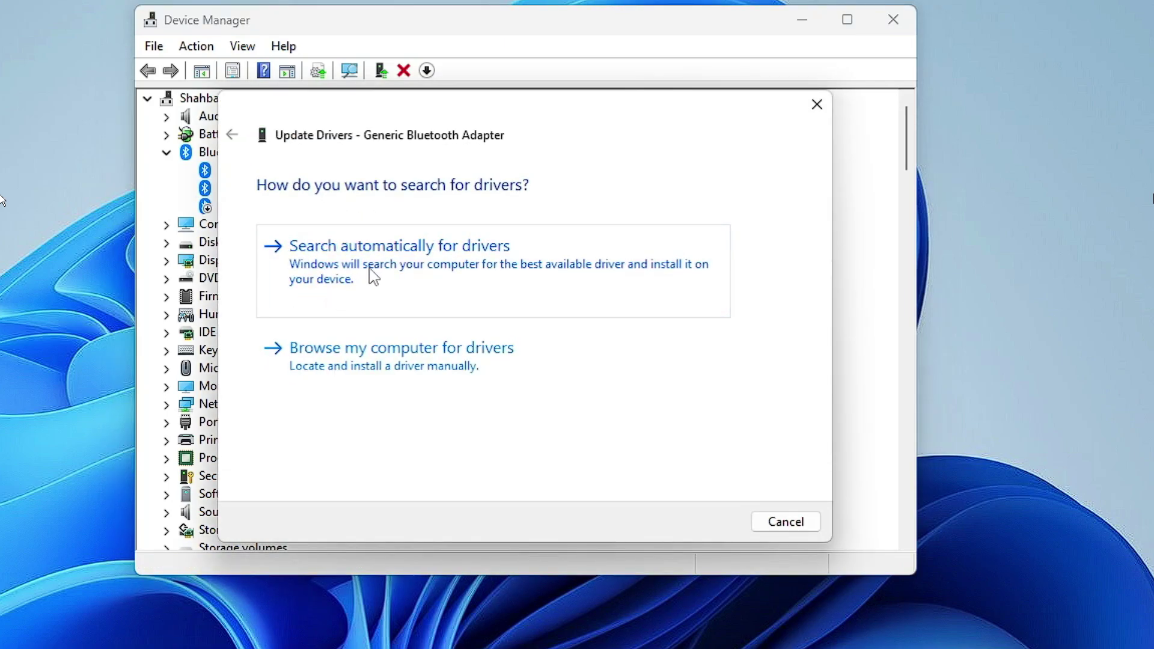
click(523, 313)
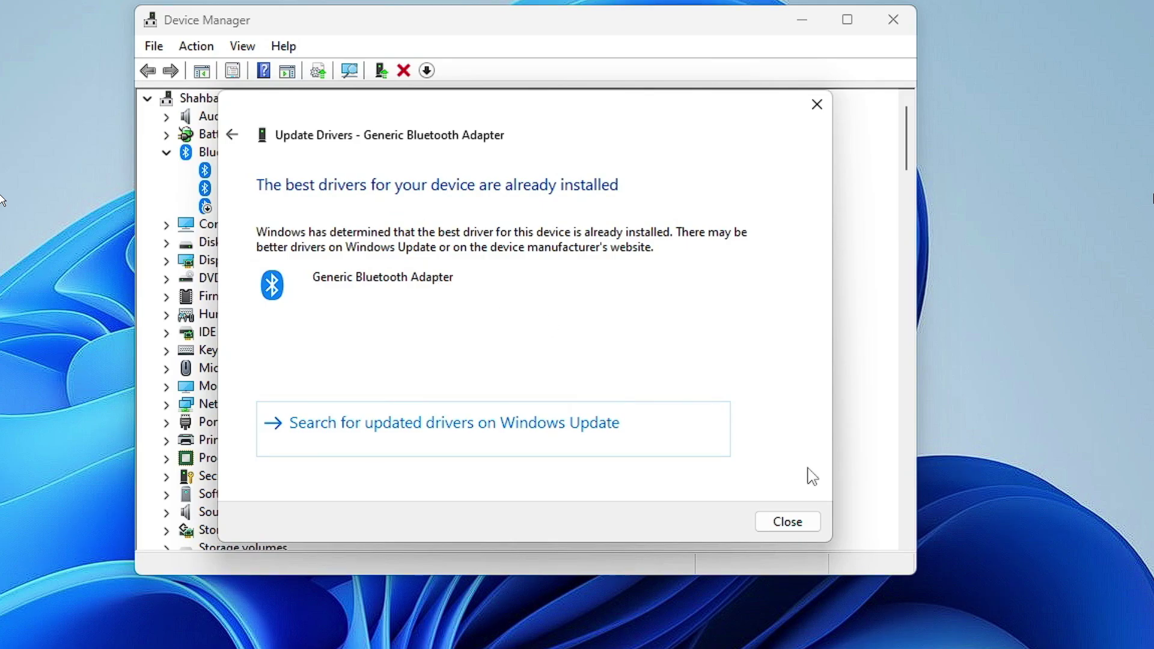
click(787, 521)
Enable the Microsoft Bluetooth Enumerator device and close Device Manager
click(272, 208)
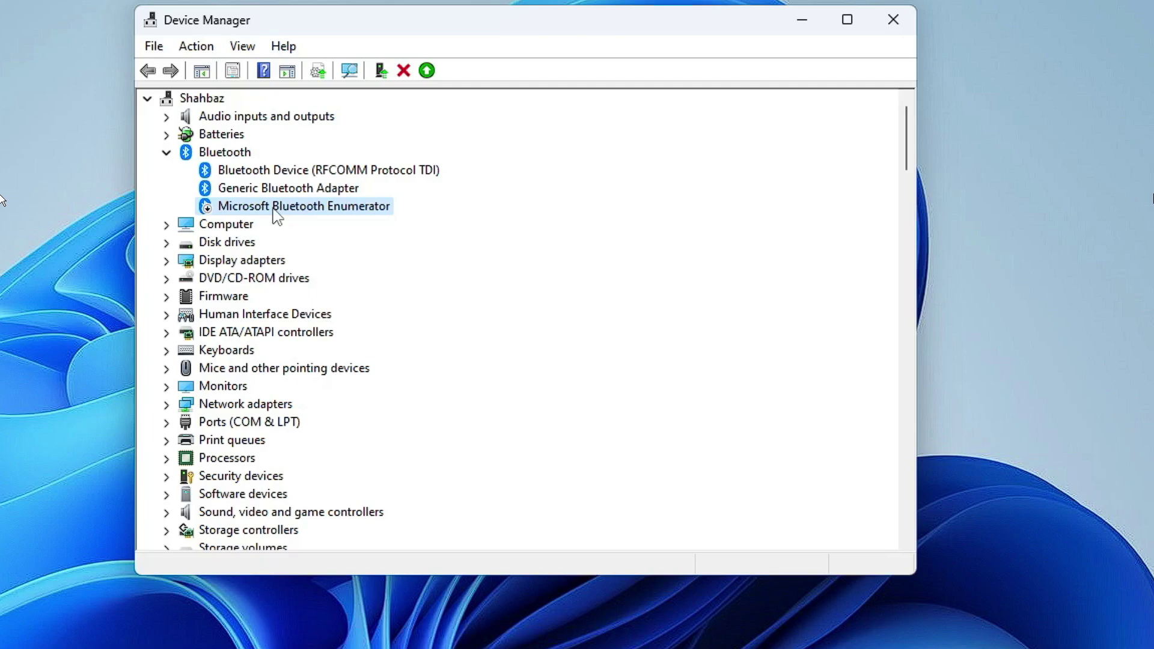
right_click(274, 209)
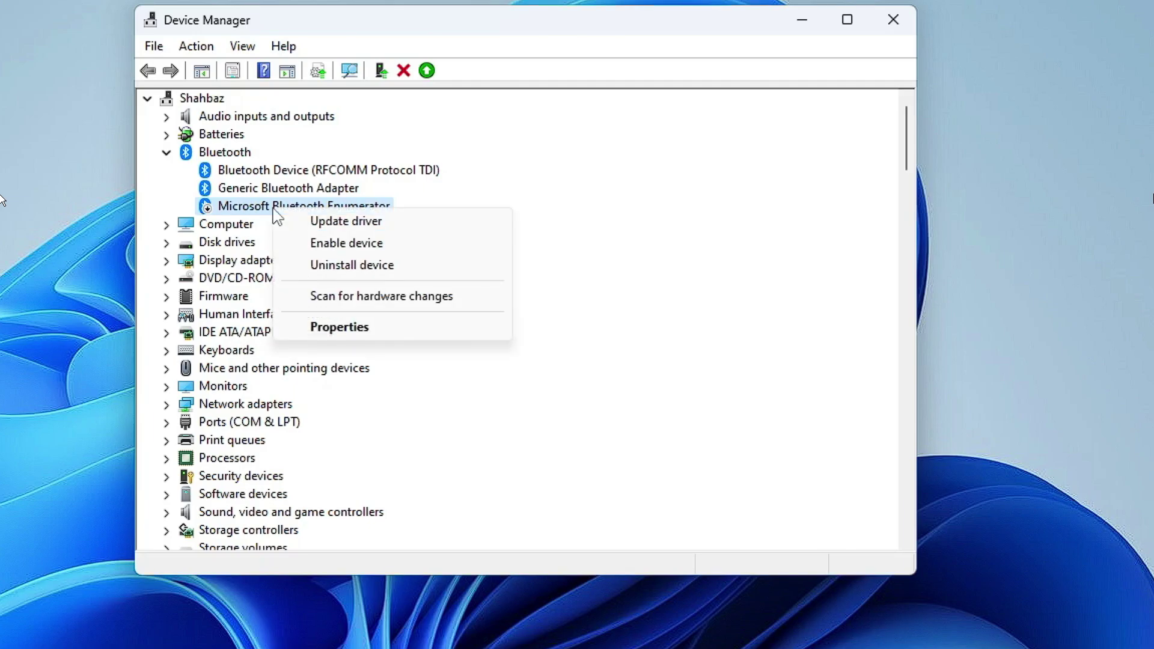
click(354, 246)
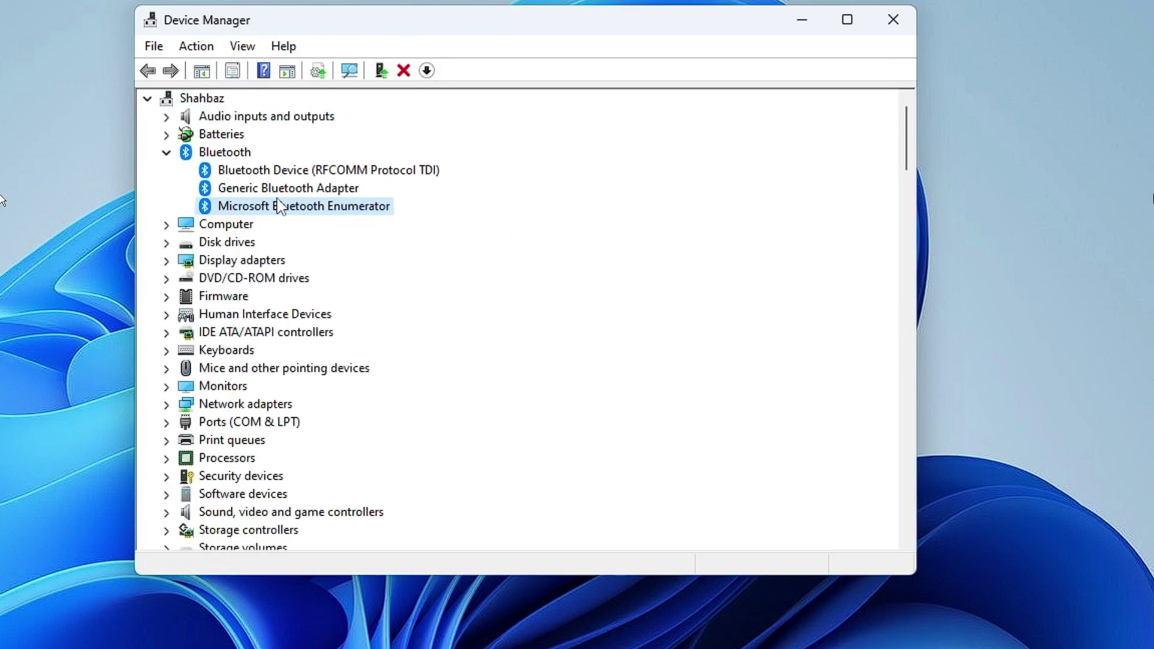
right_click(285, 172)
click(592, 240)
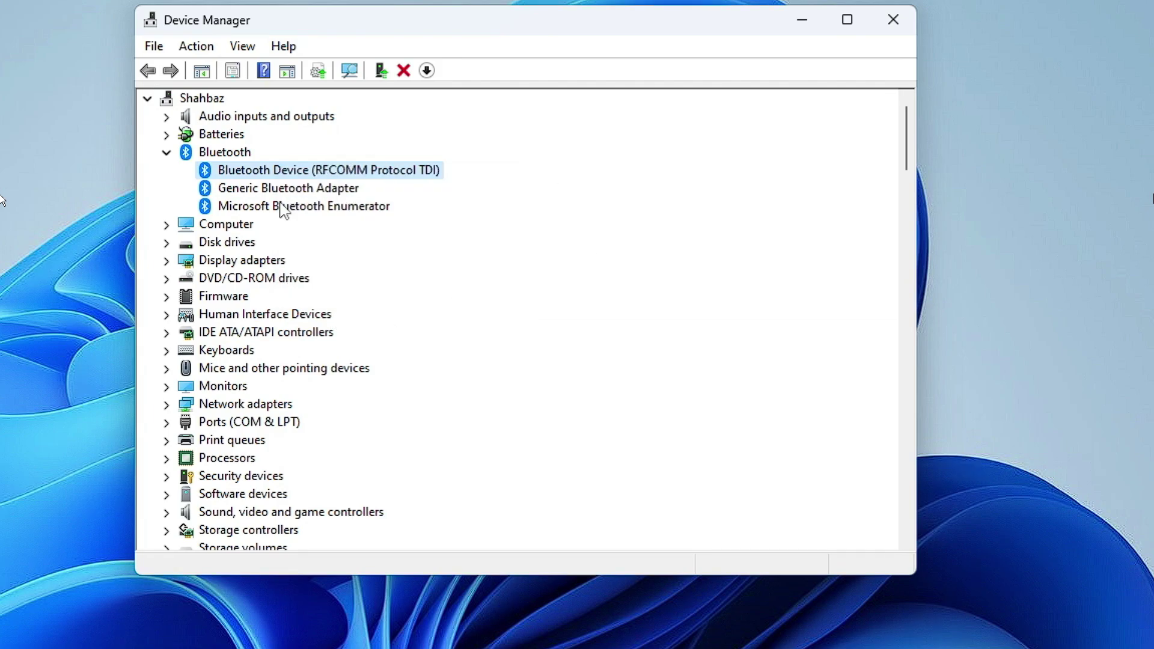
click(893, 20)
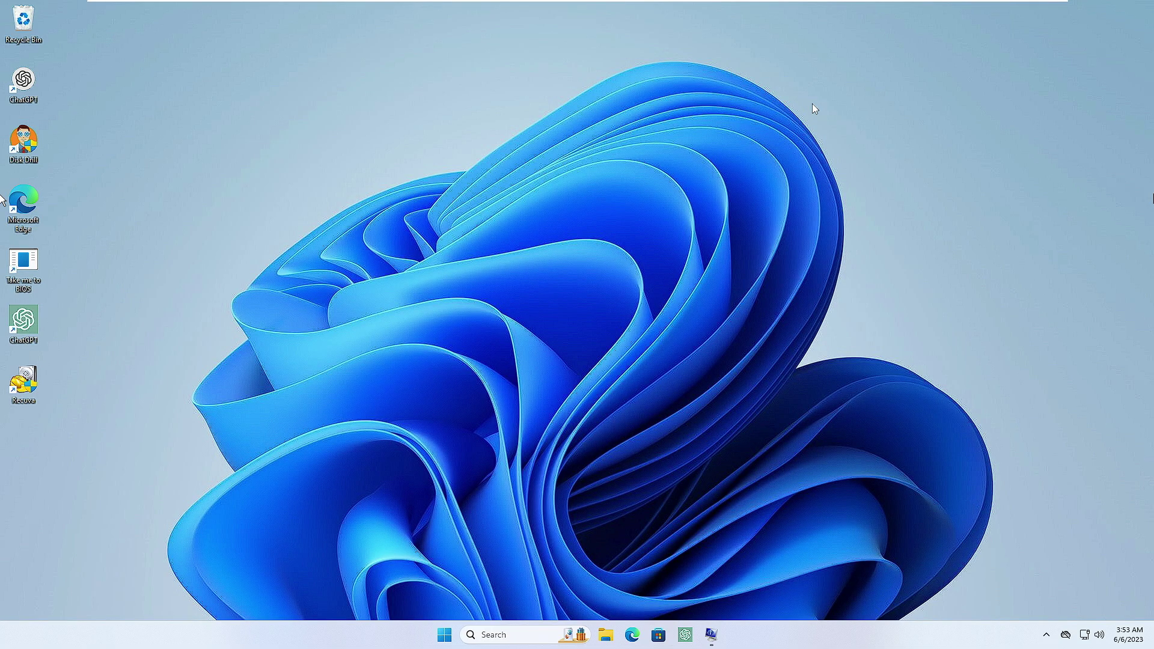
In Edge, Google search 'bluettoth driver for windows 11'
click(636, 643)
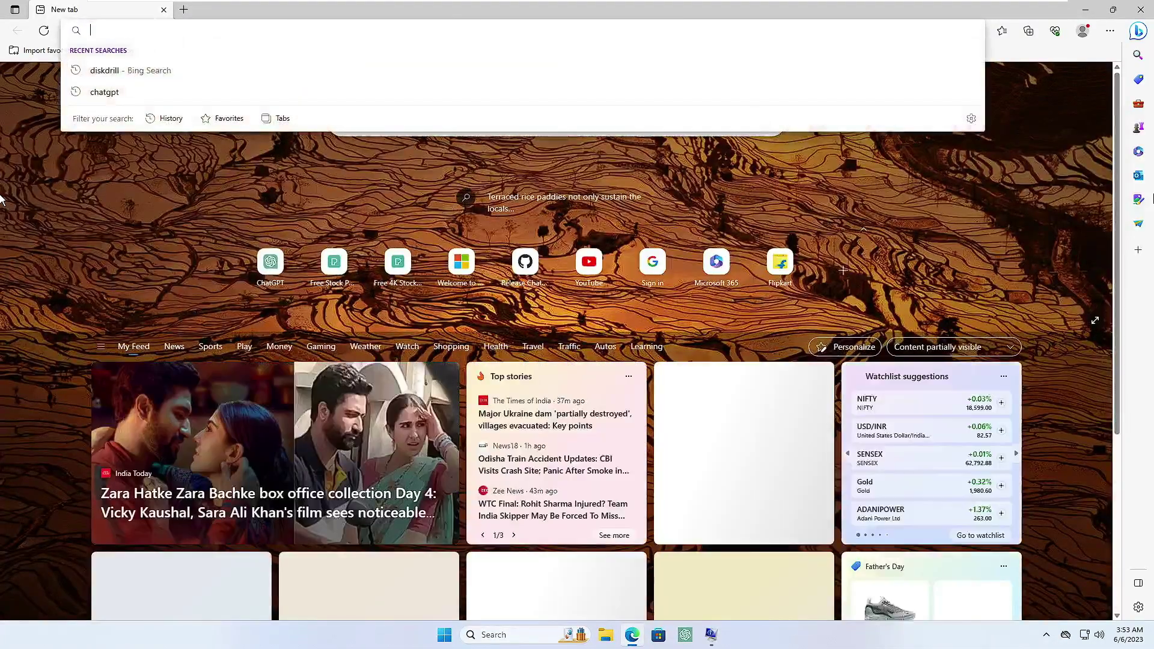
text(google.com)
key(Return)
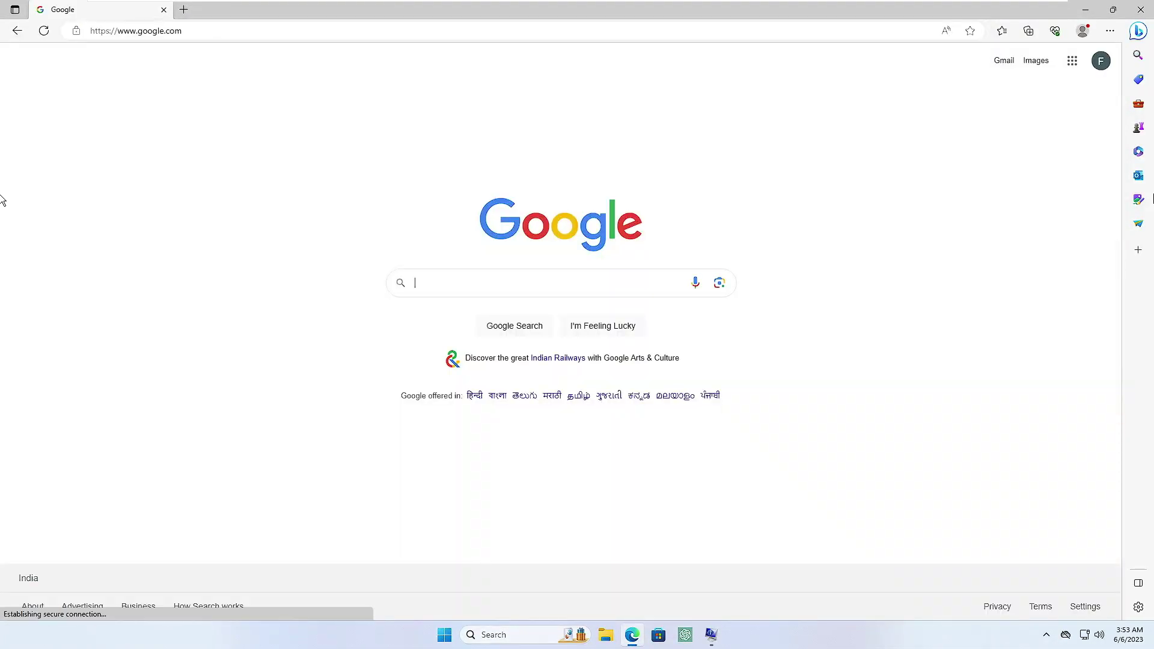
text(bl)
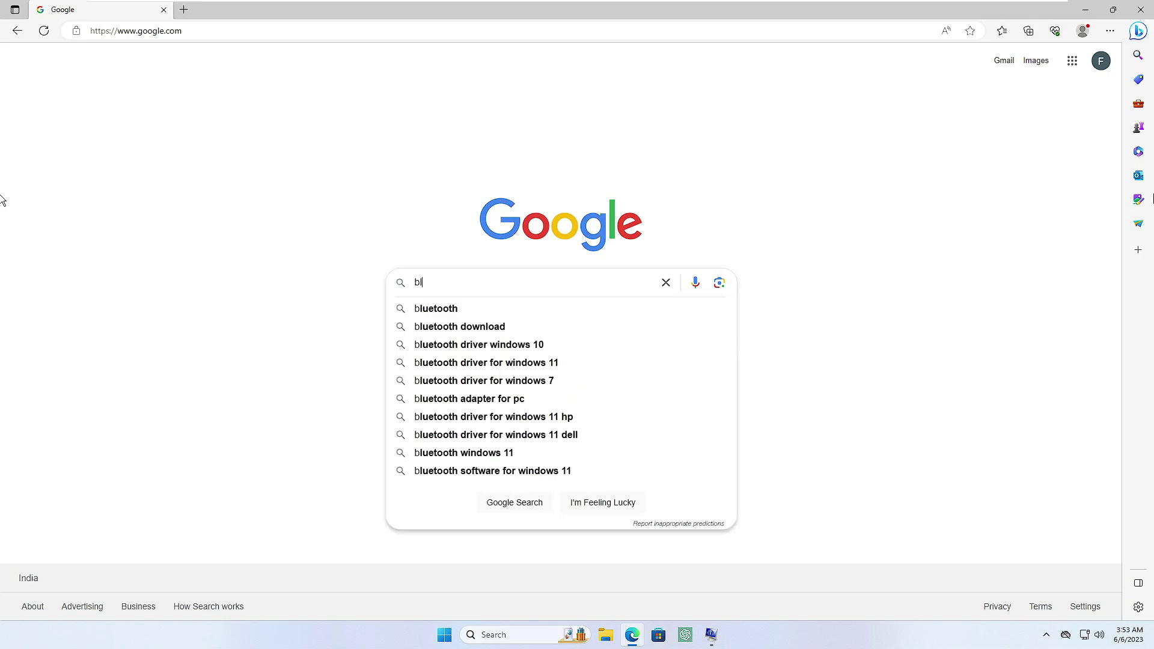
text(uettoth driver for windows )
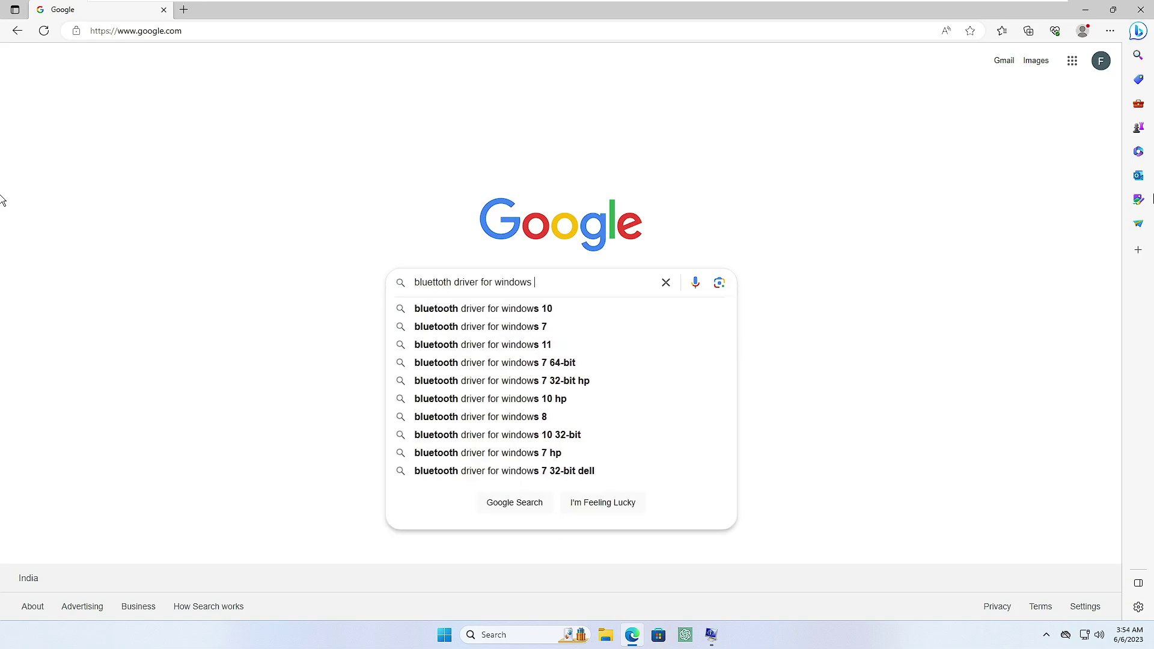
text(11)
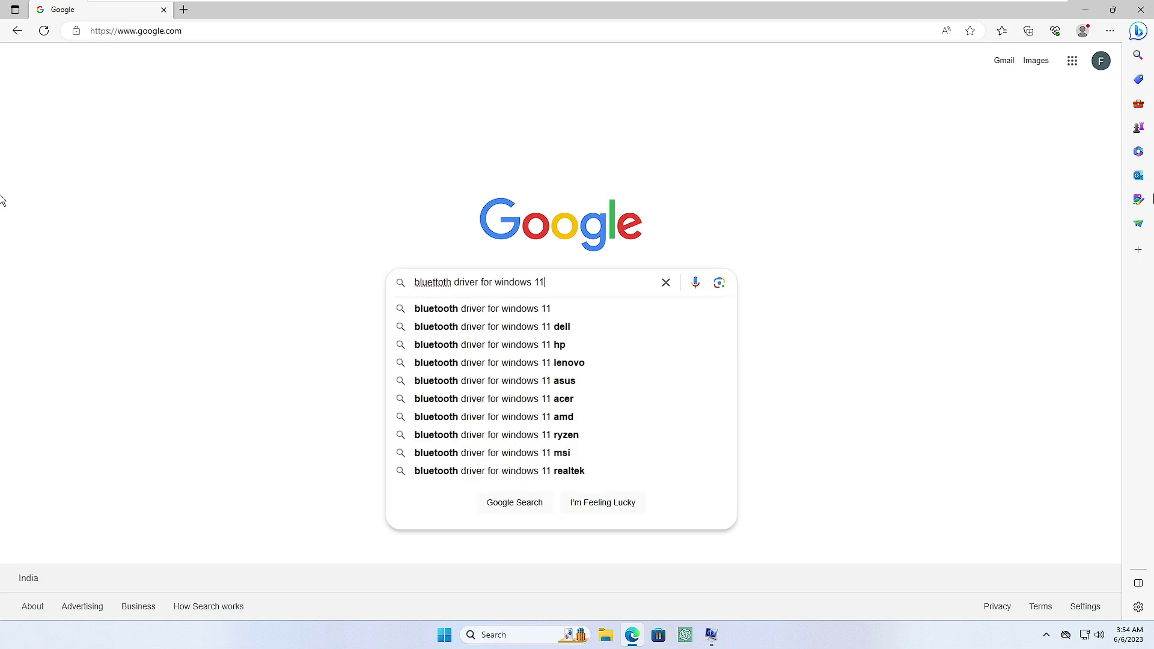
key(Return)
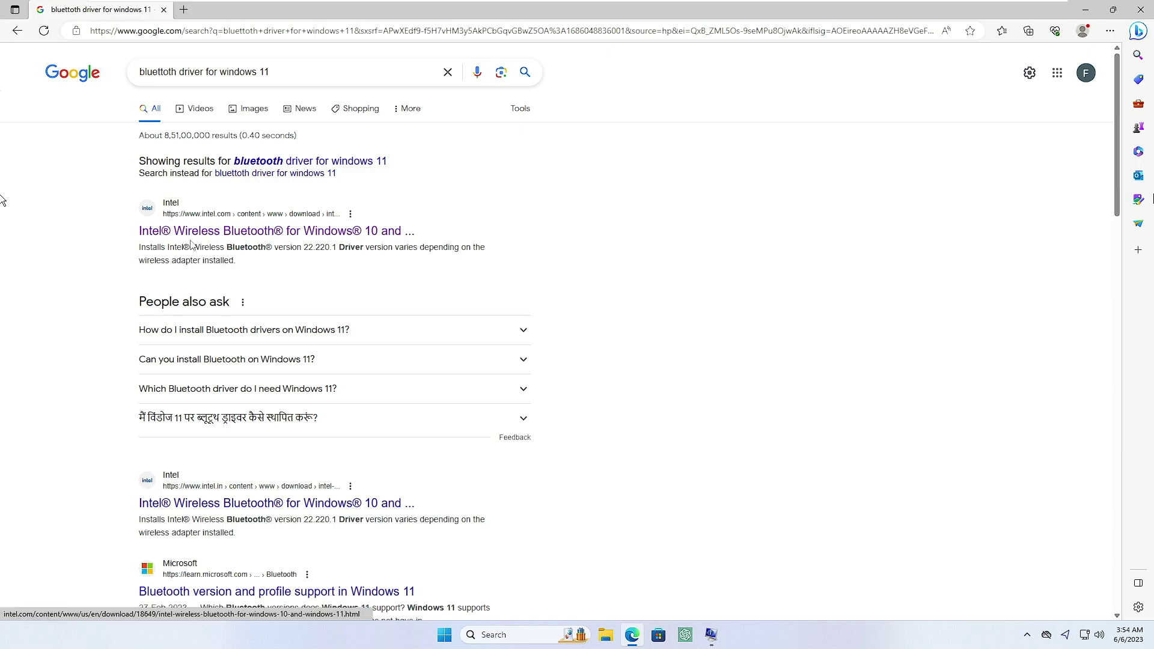
Open Intel's Wireless Bluetooth download result and review the 64-bit package's support
click(212, 236)
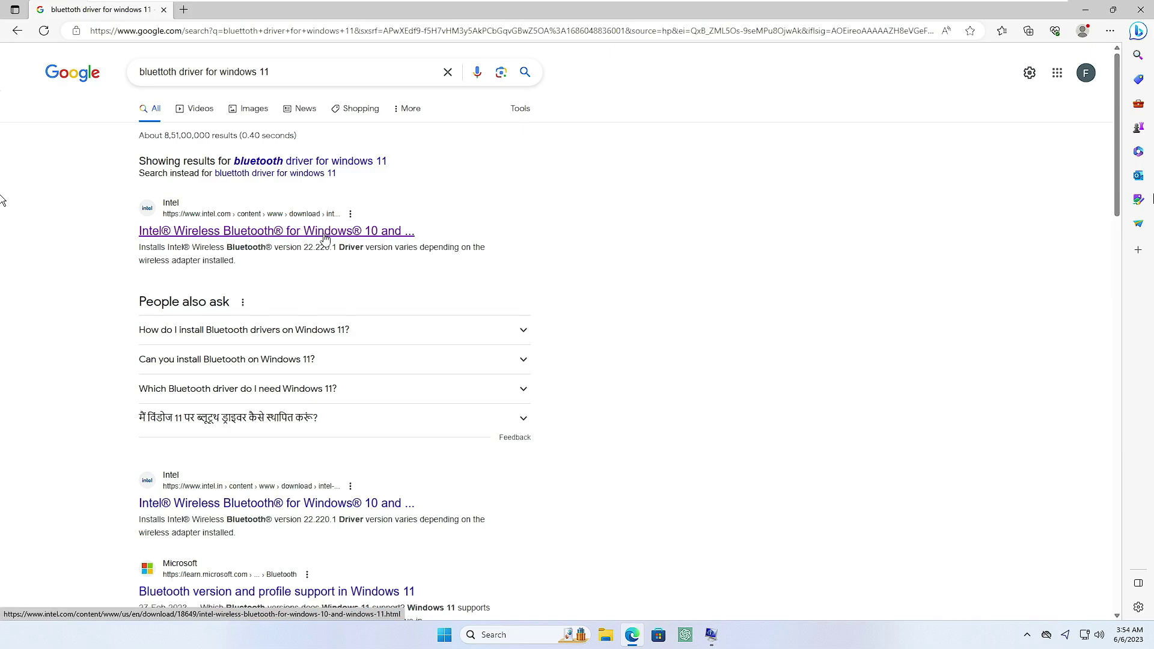
scroll(316, 271, down, 3)
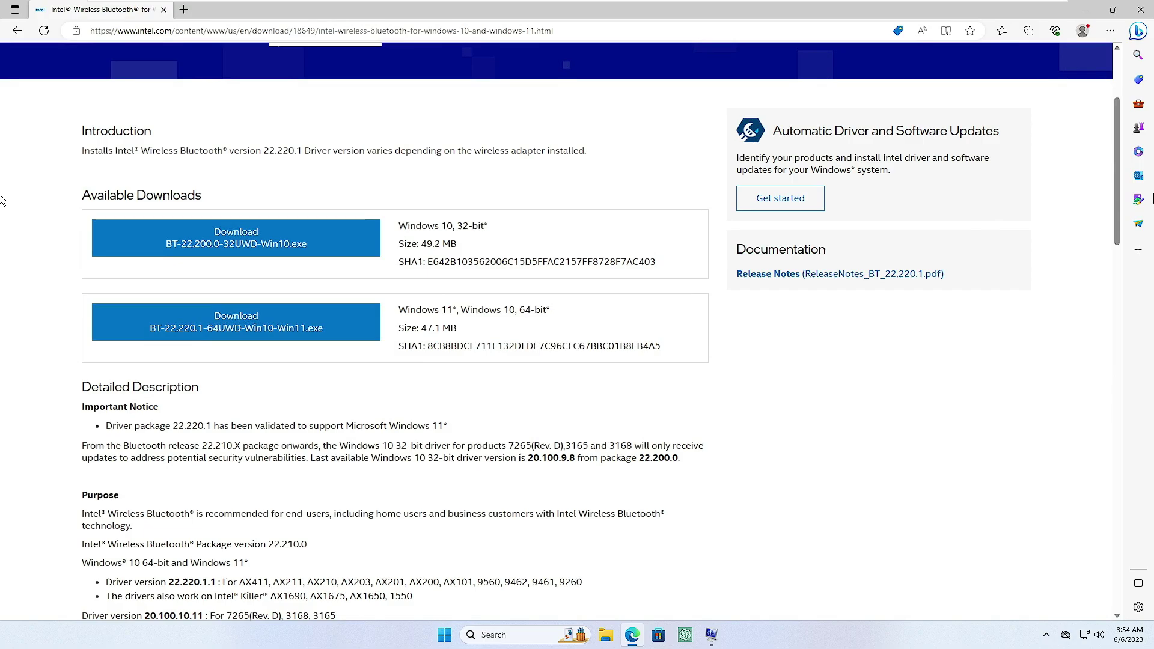
double_click(508, 310)
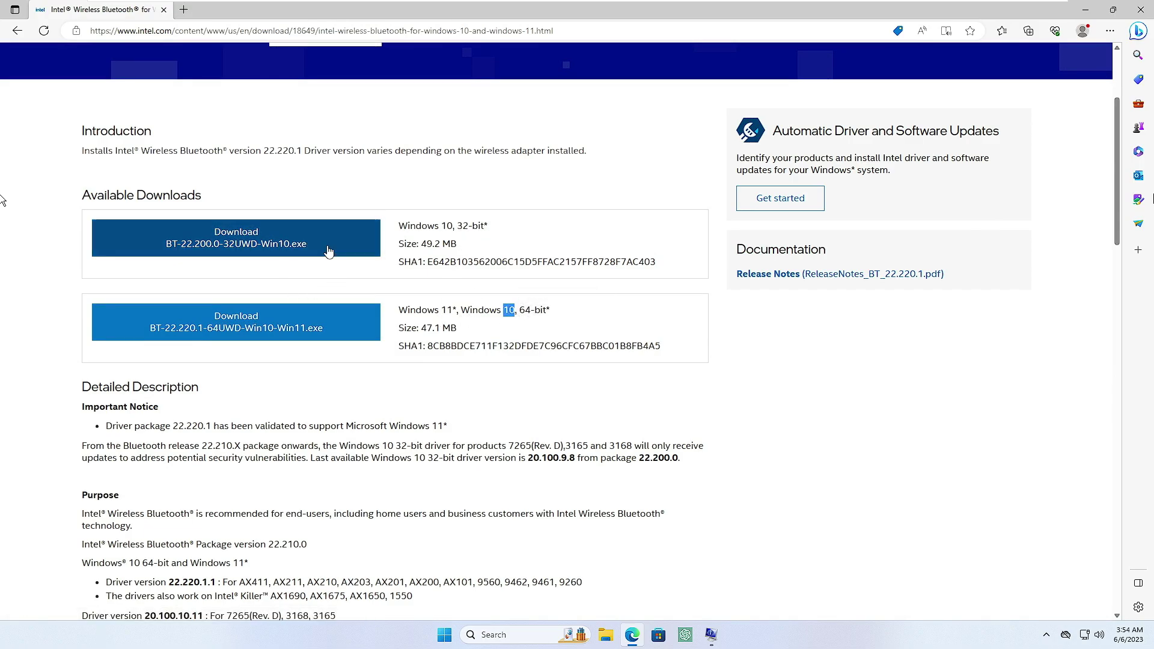
click(505, 251)
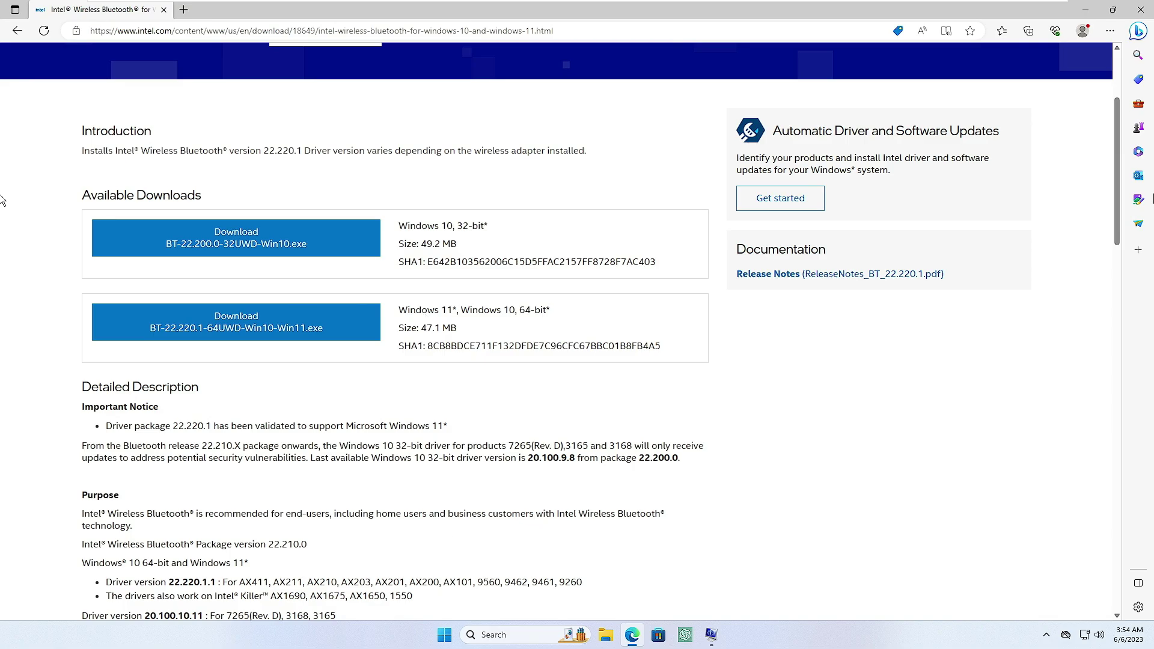
Open System Information to check the System Type is x64-based PC
click(505, 636)
text(ys)
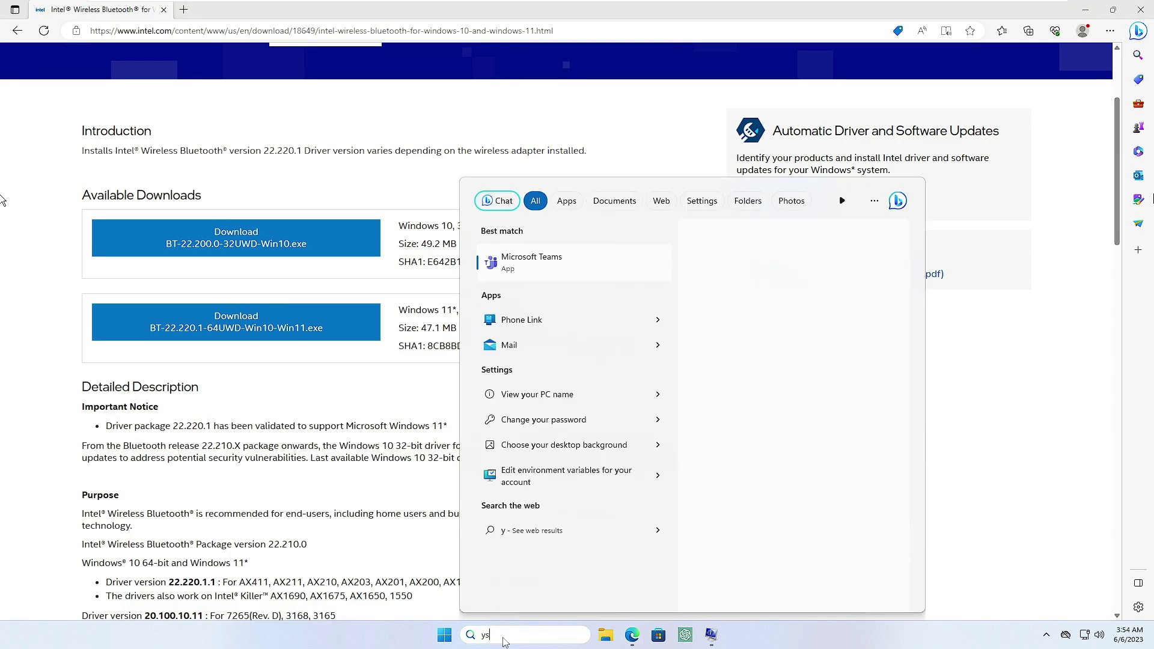
text(tem)
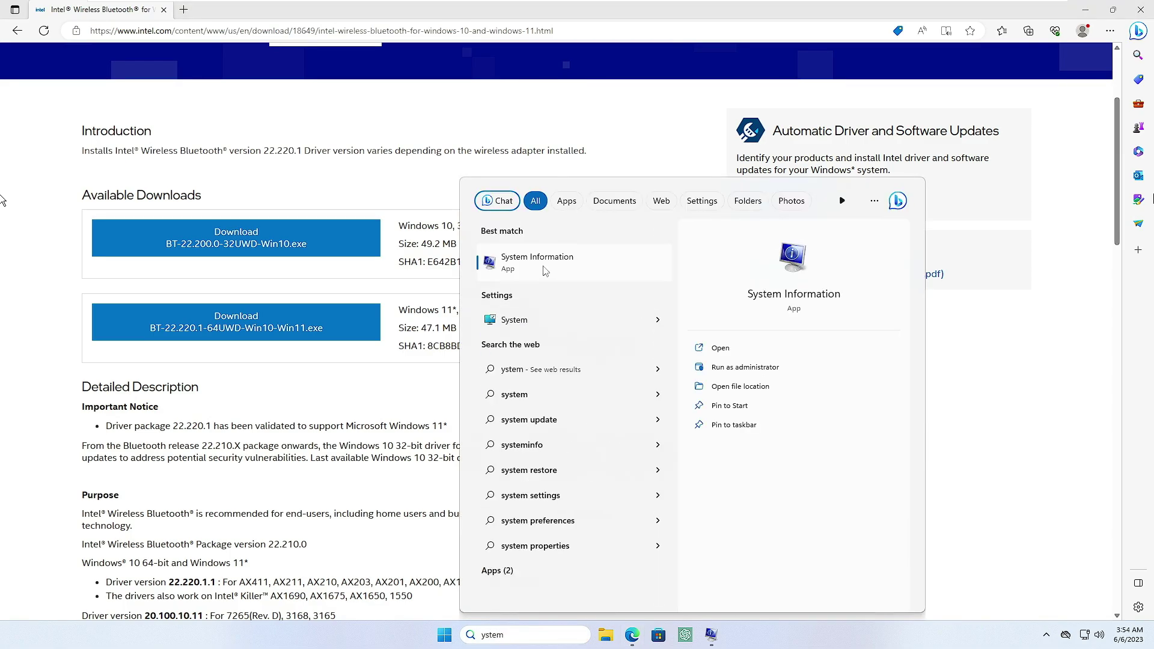
click(545, 271)
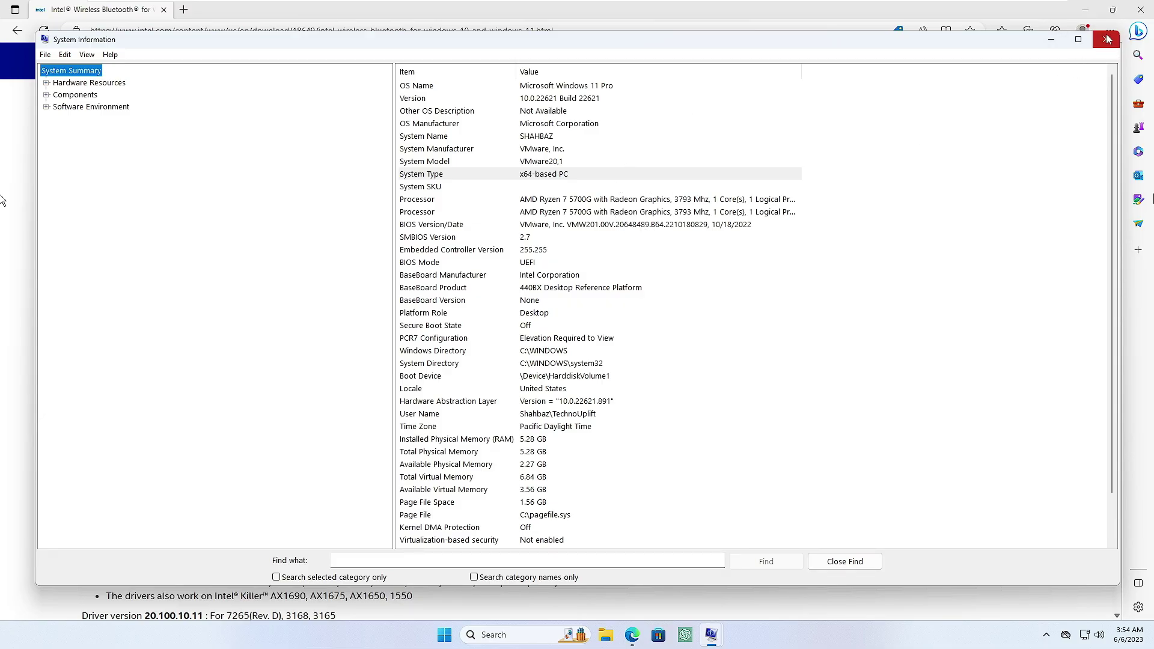
click(1085, 60)
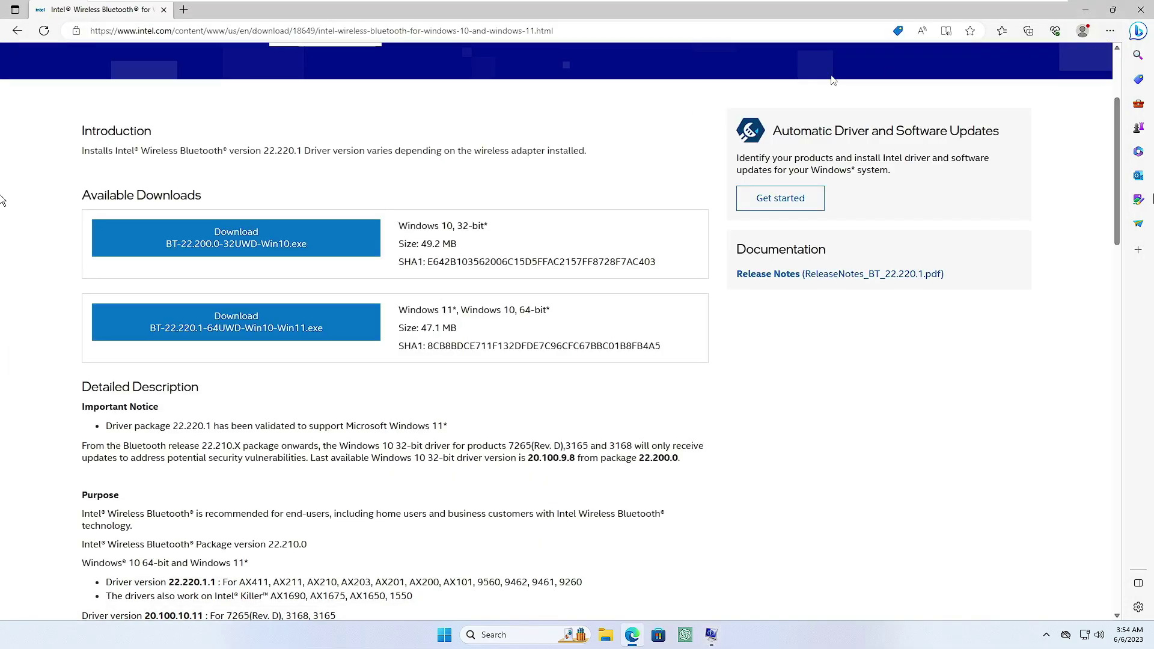